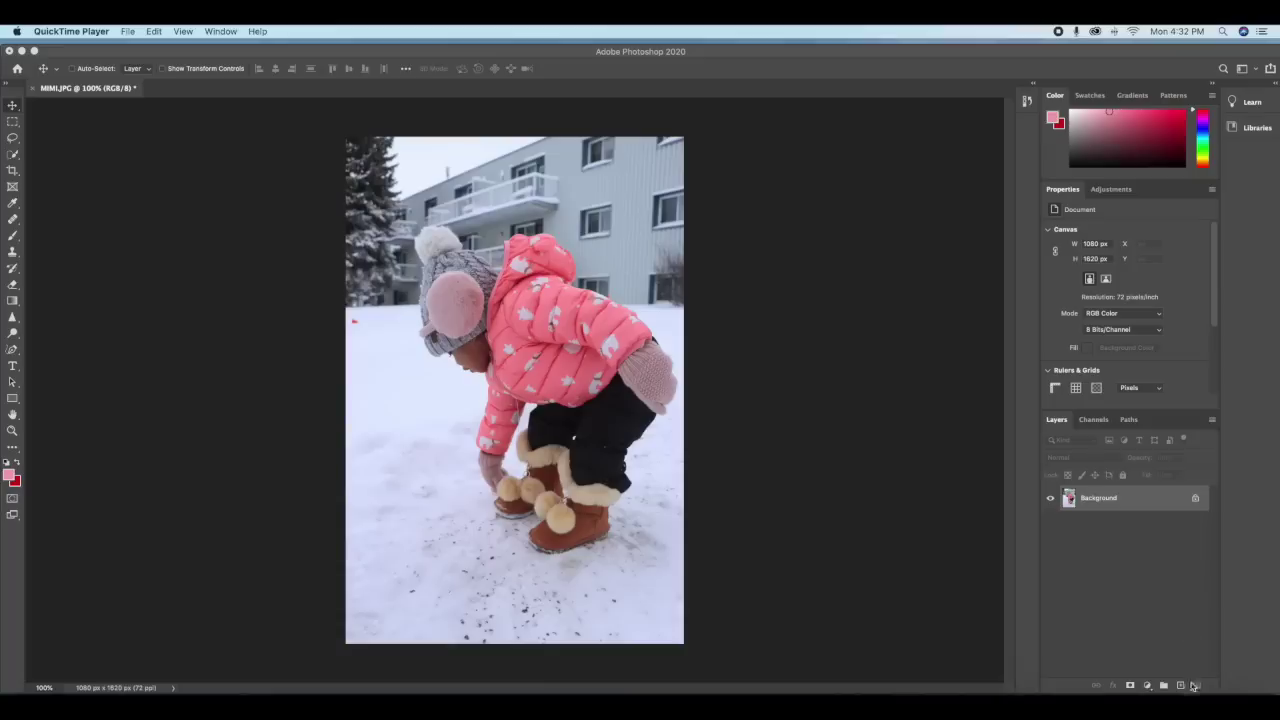
left_click(1147, 685)
left_click(1145, 635)
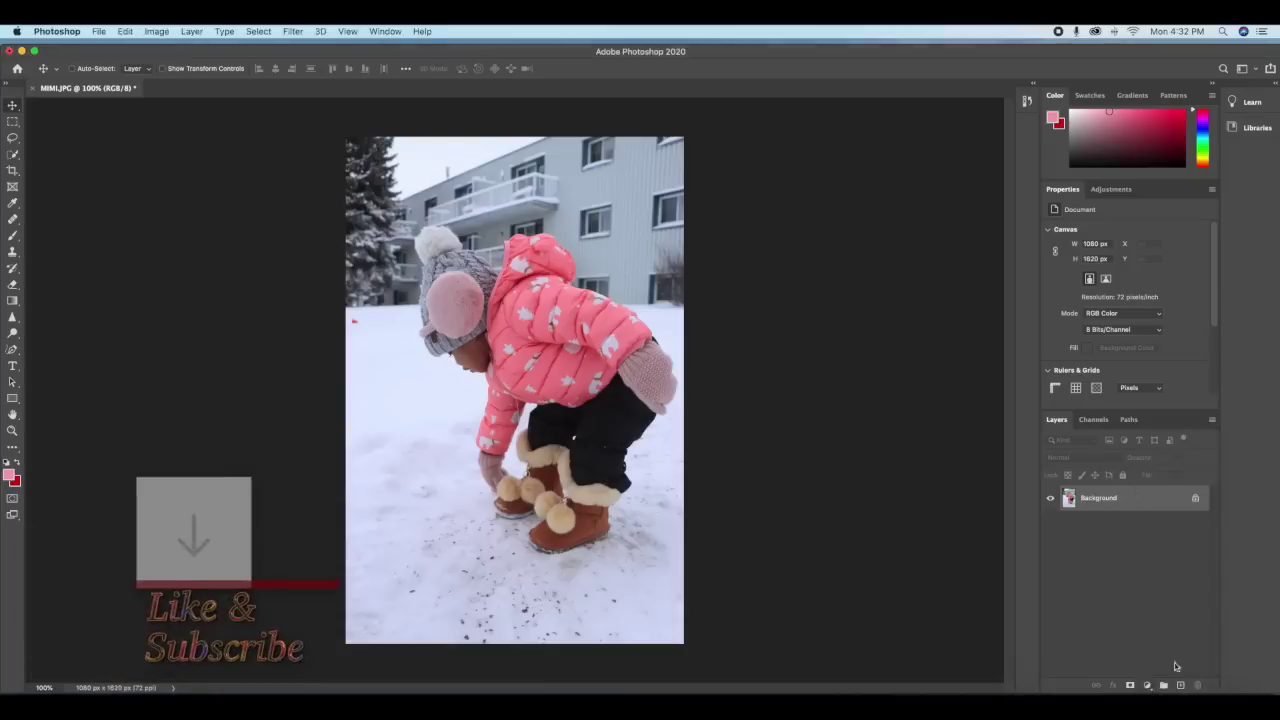
left_click(1147, 685)
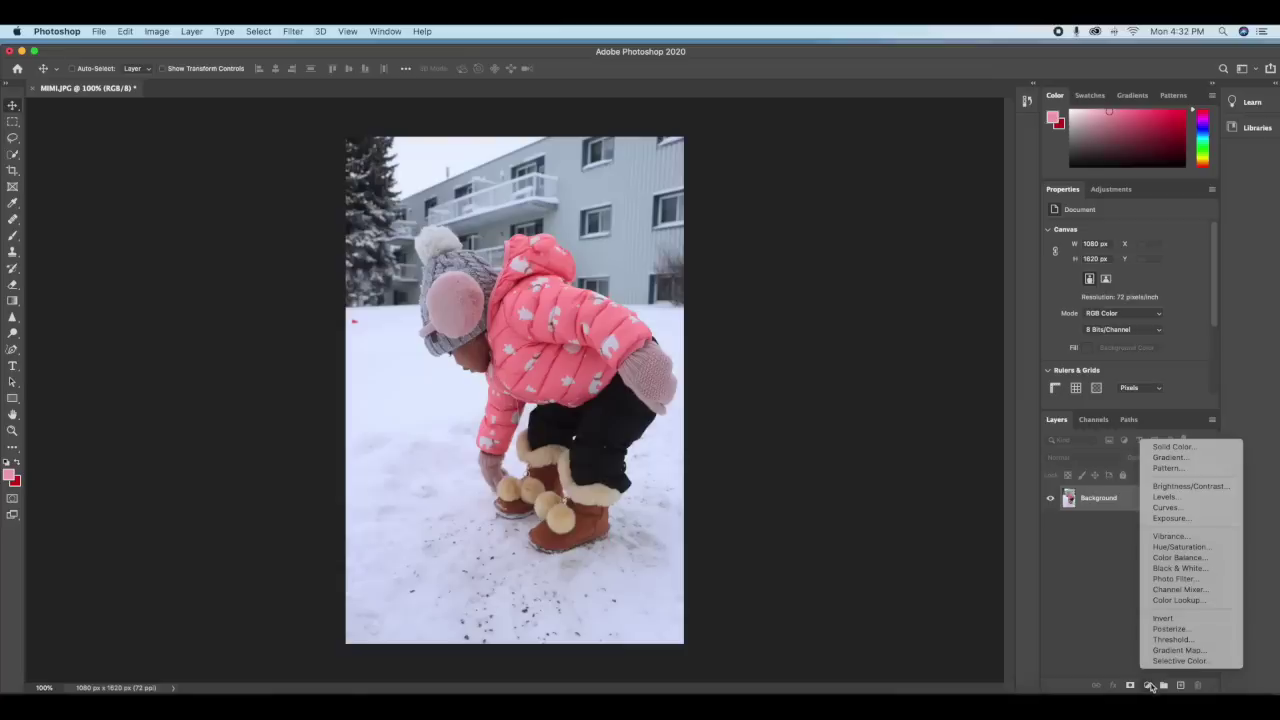
left_click(1116, 637)
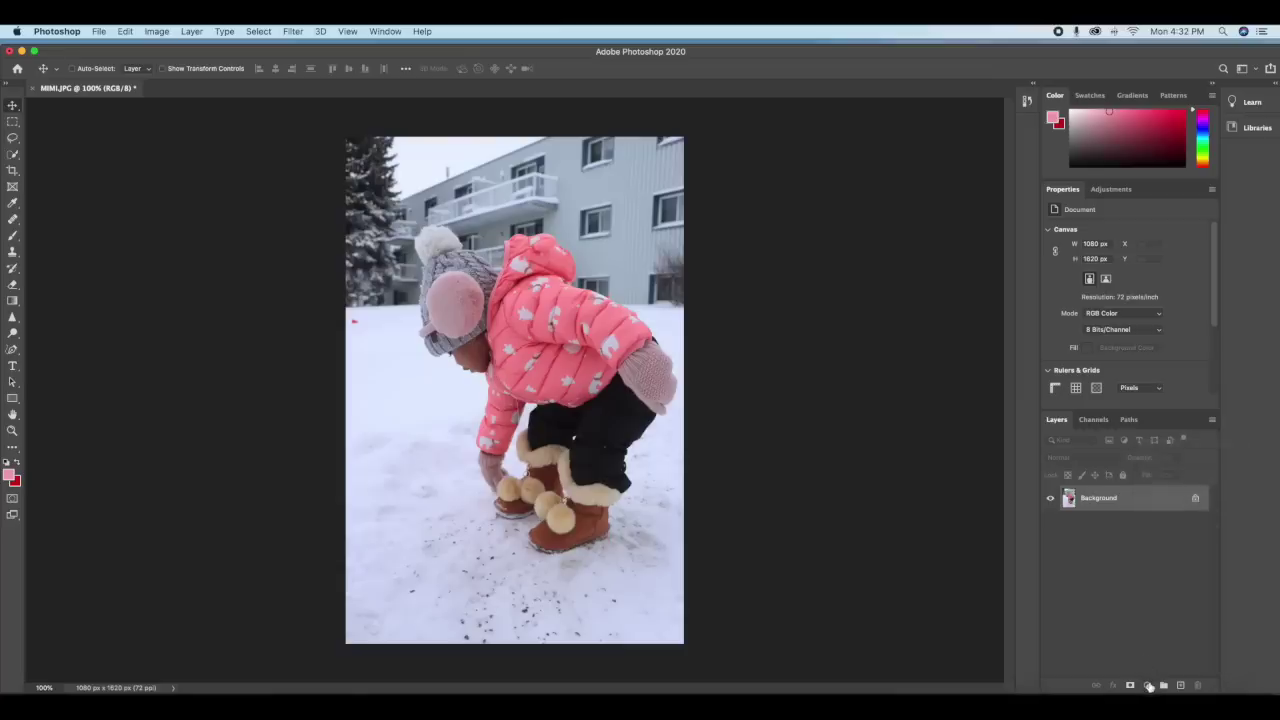
left_click(1148, 686)
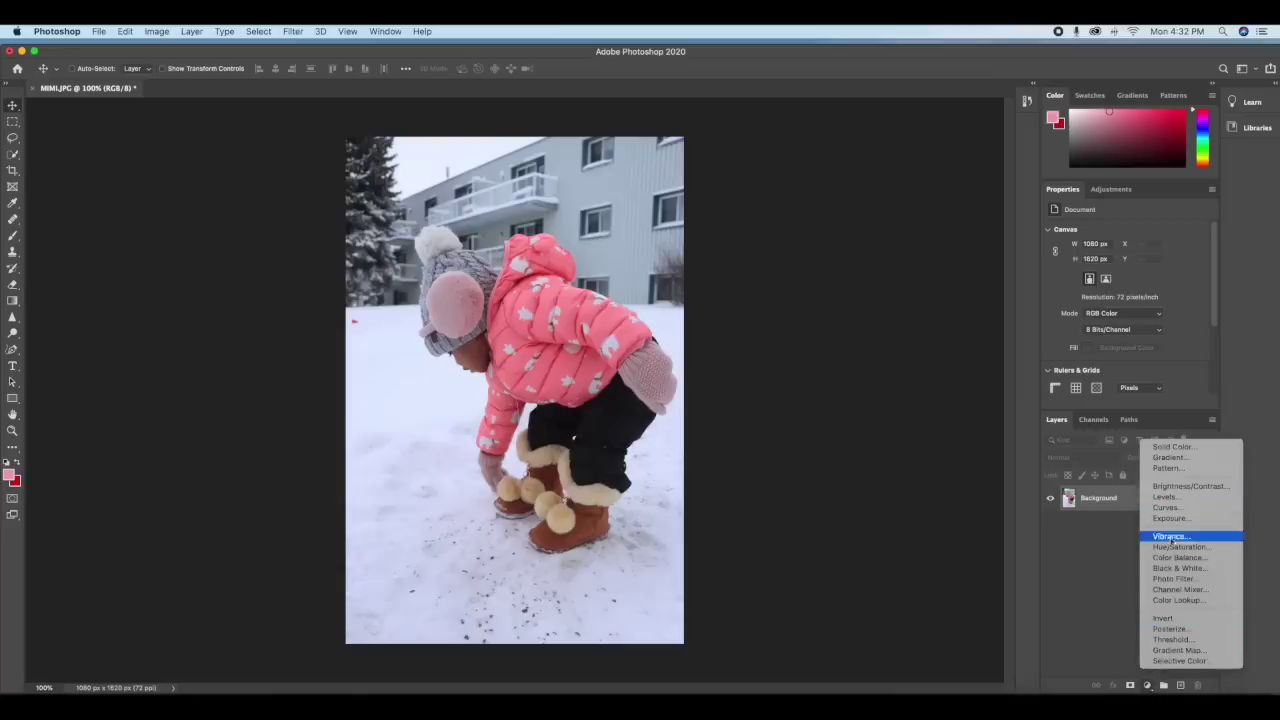
left_click(916, 469)
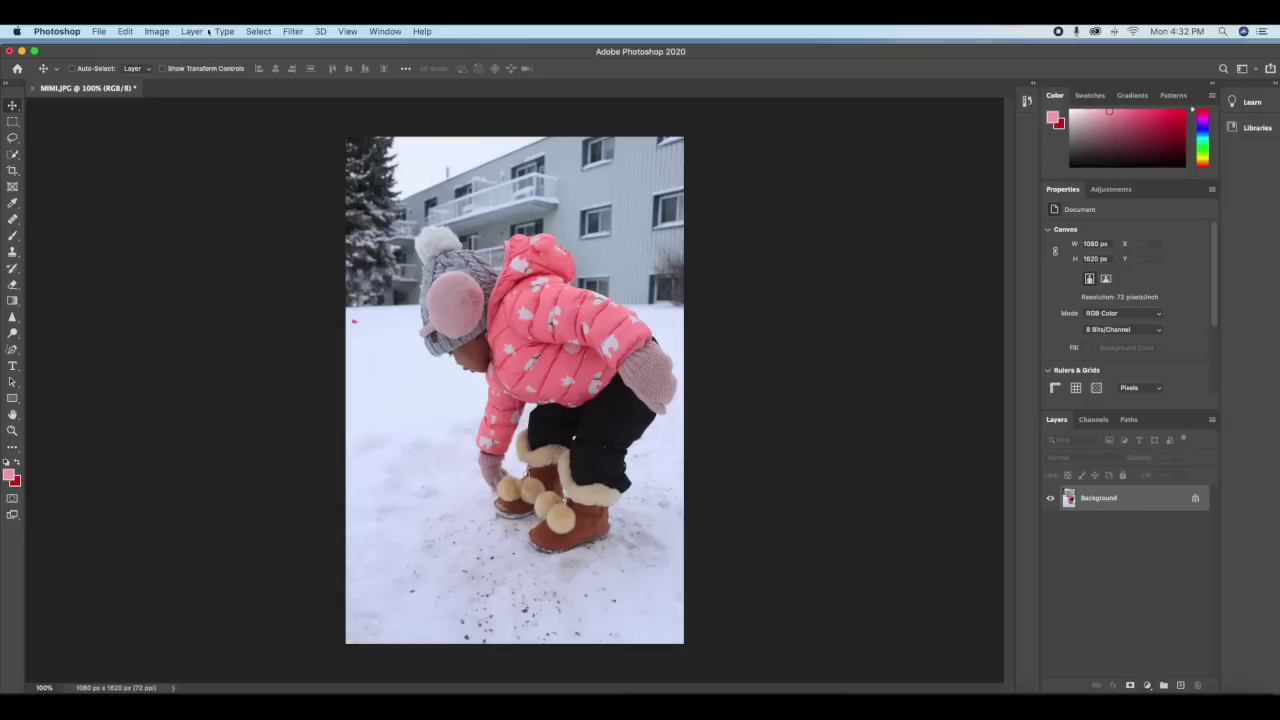
Step: Add a Hue/Saturation adjustment layer above the Background with the default layer settings
left_click(192, 31)
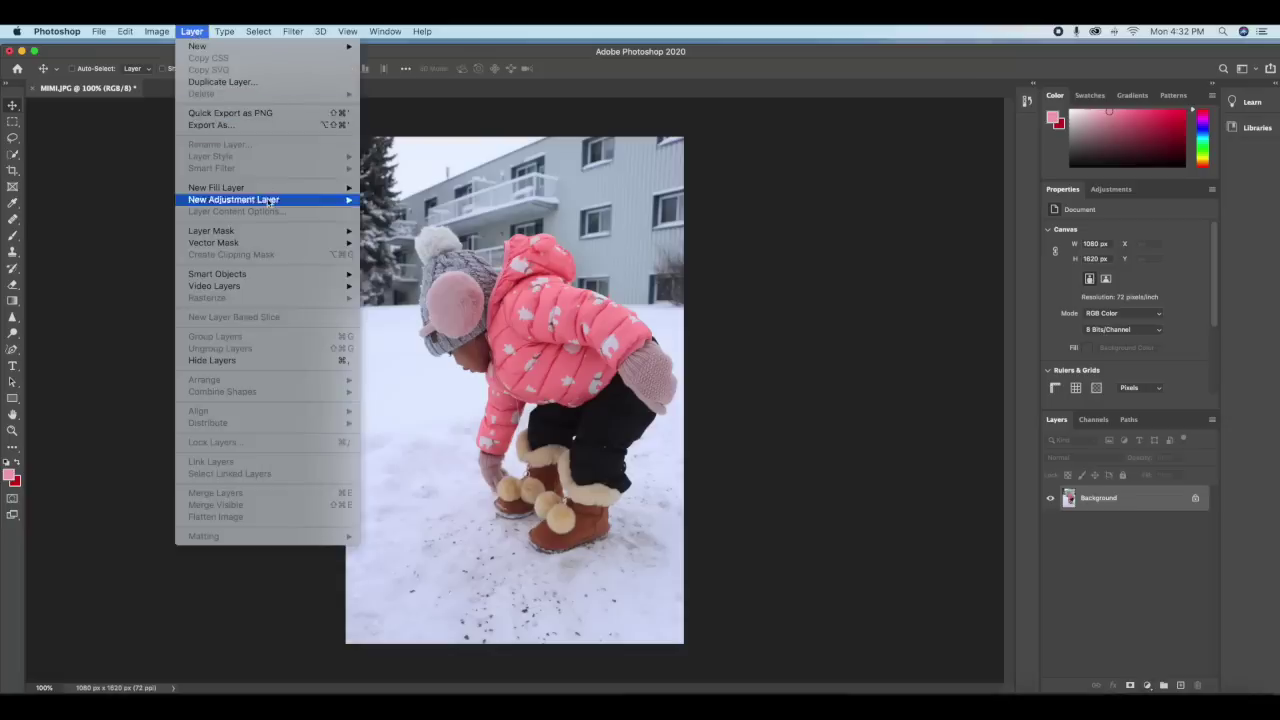
mouse_move(283, 202)
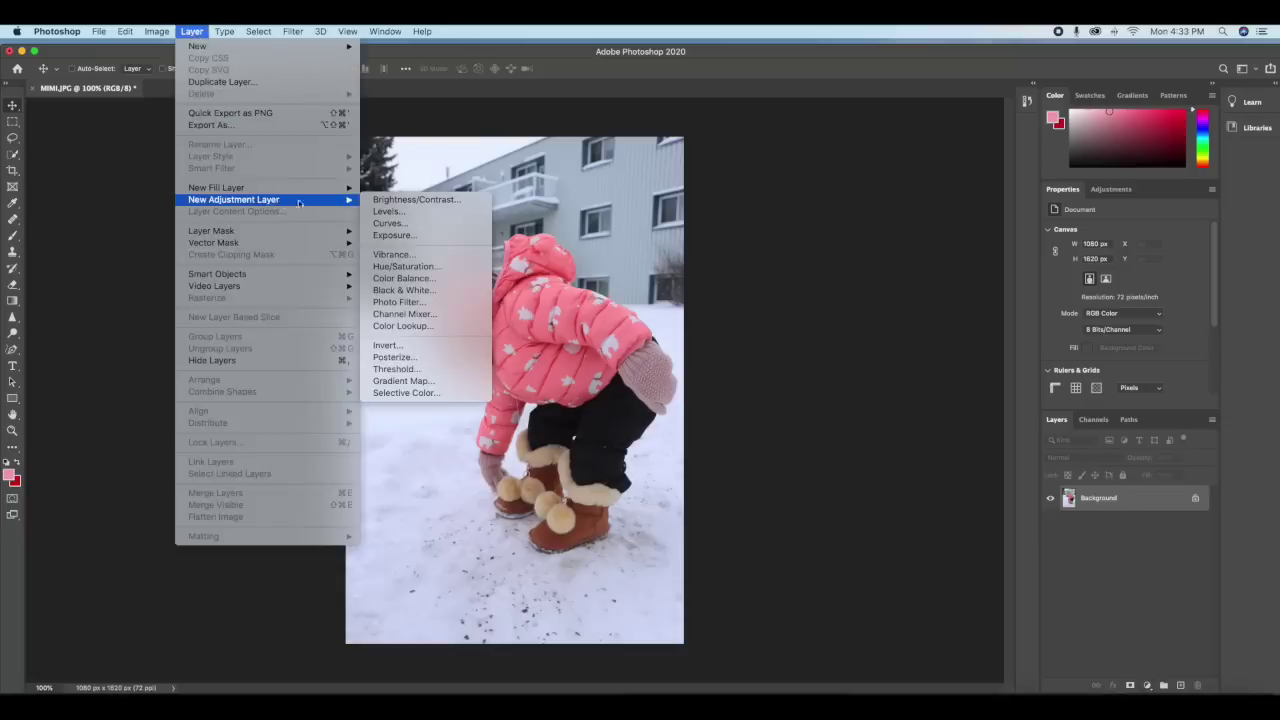
left_click(403, 266)
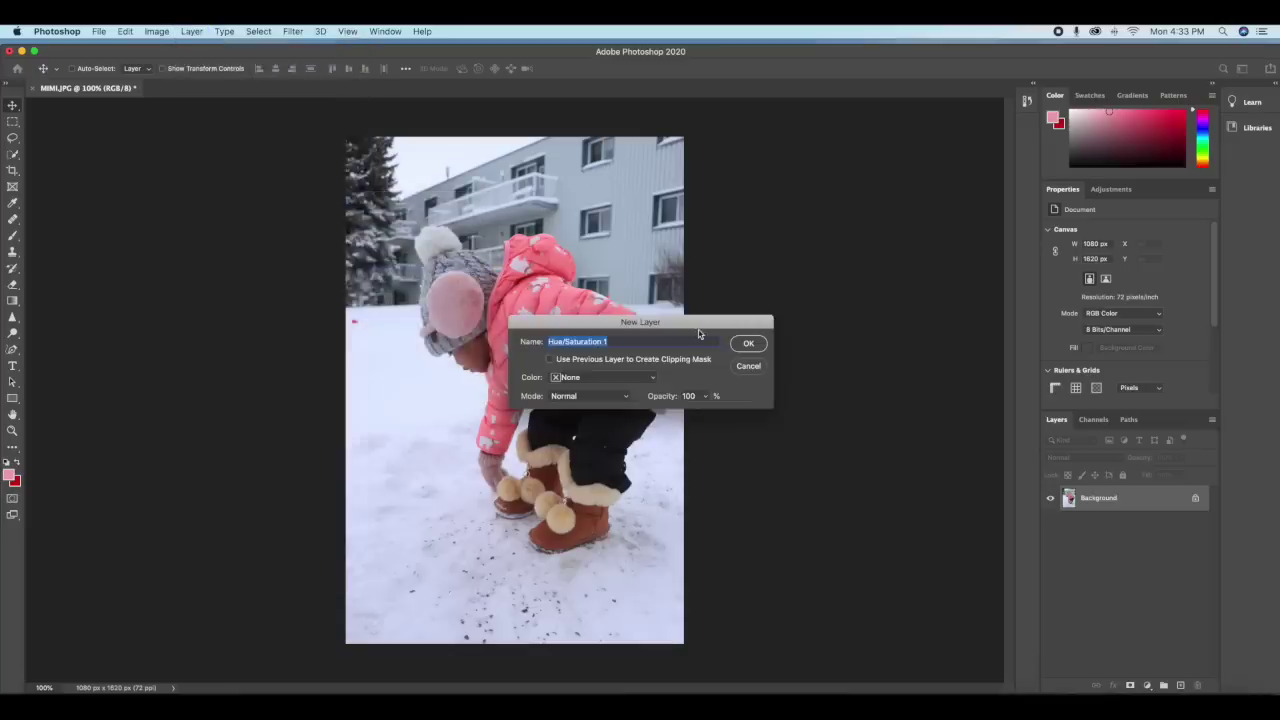
left_click(756, 351)
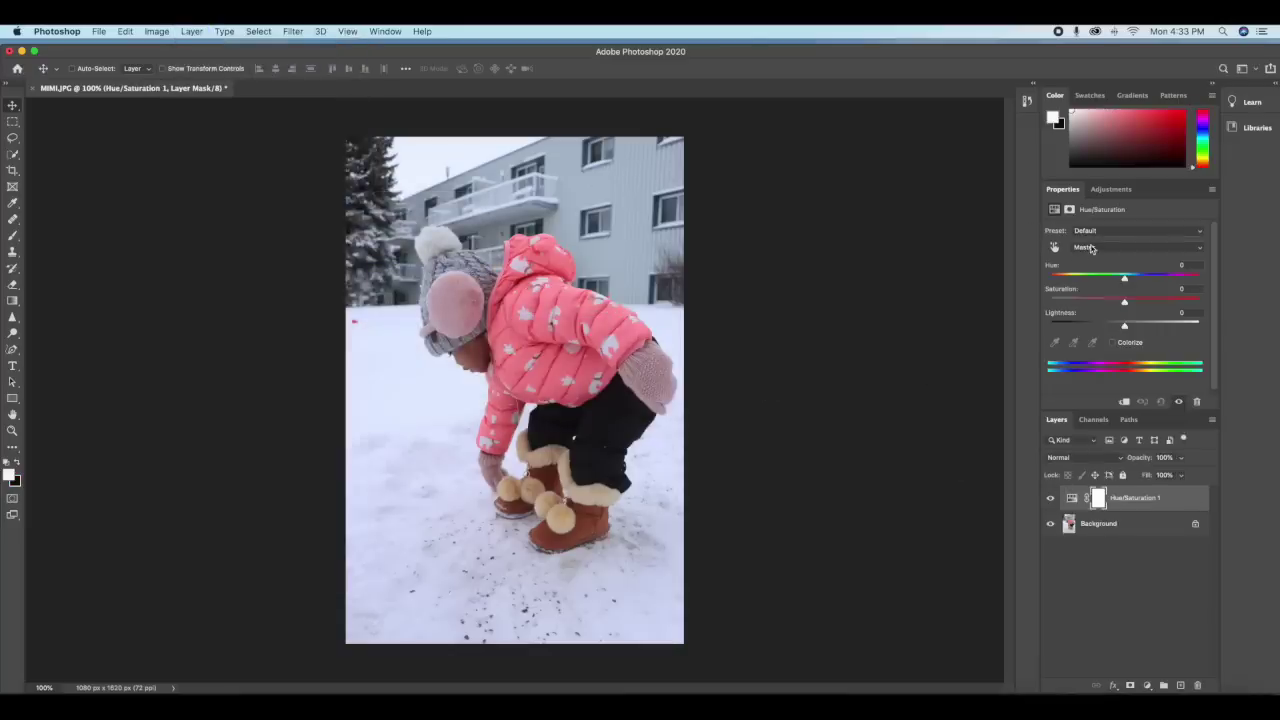
left_click_drag(1125, 279, 1127, 281)
mouse_move(1126, 280)
left_mouse_down()
mouse_move(1050, 281)
mouse_move(1180, 280)
mouse_move(1128, 280)
mouse_move(1188, 291)
mouse_move(1037, 296)
mouse_move(1131, 298)
left_mouse_up()
left_click(1161, 403)
Step: Limit the Hue/Saturation adjustment to Reds sampled from the pink jacket and set their hue to -2
left_click(1100, 247)
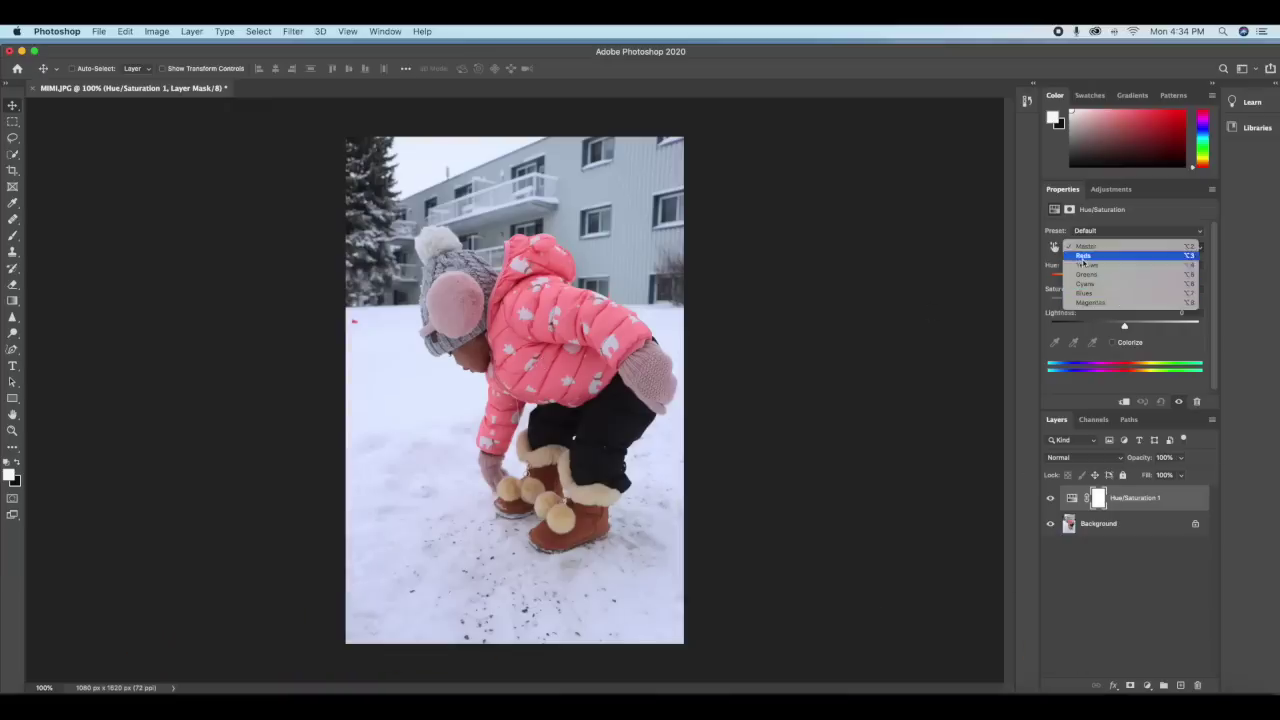
left_click(1090, 258)
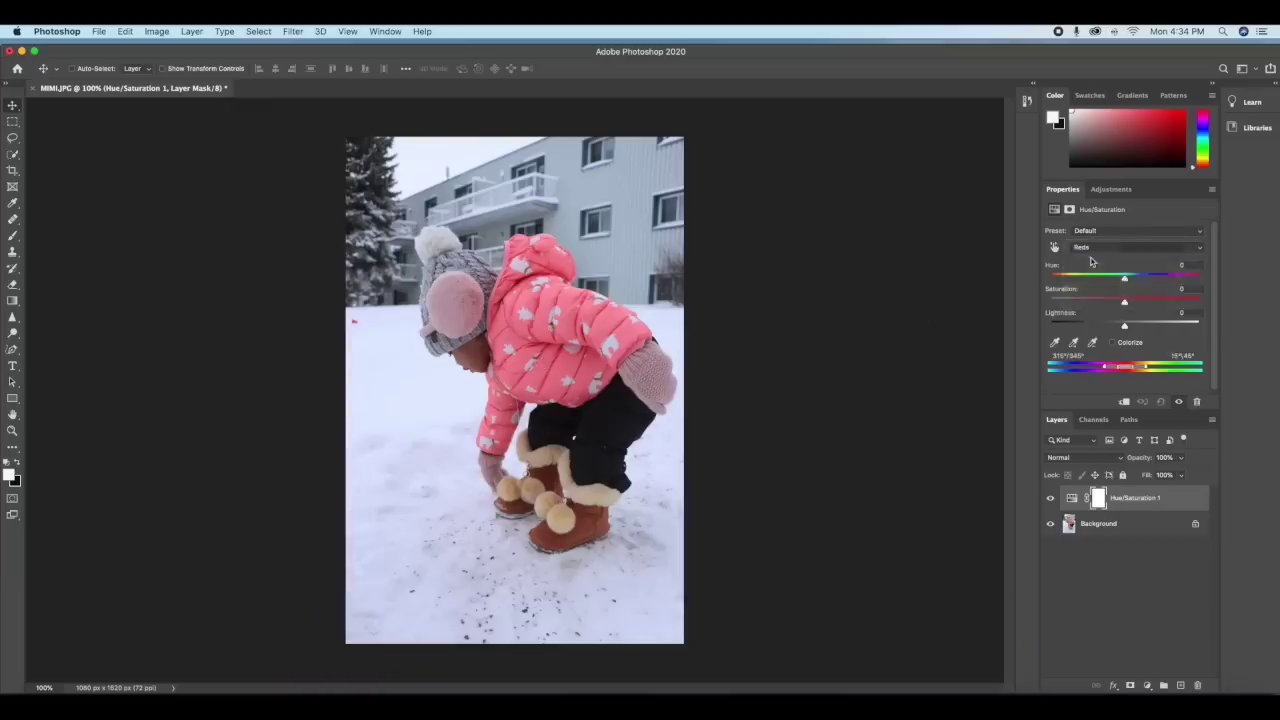
left_click(1055, 345)
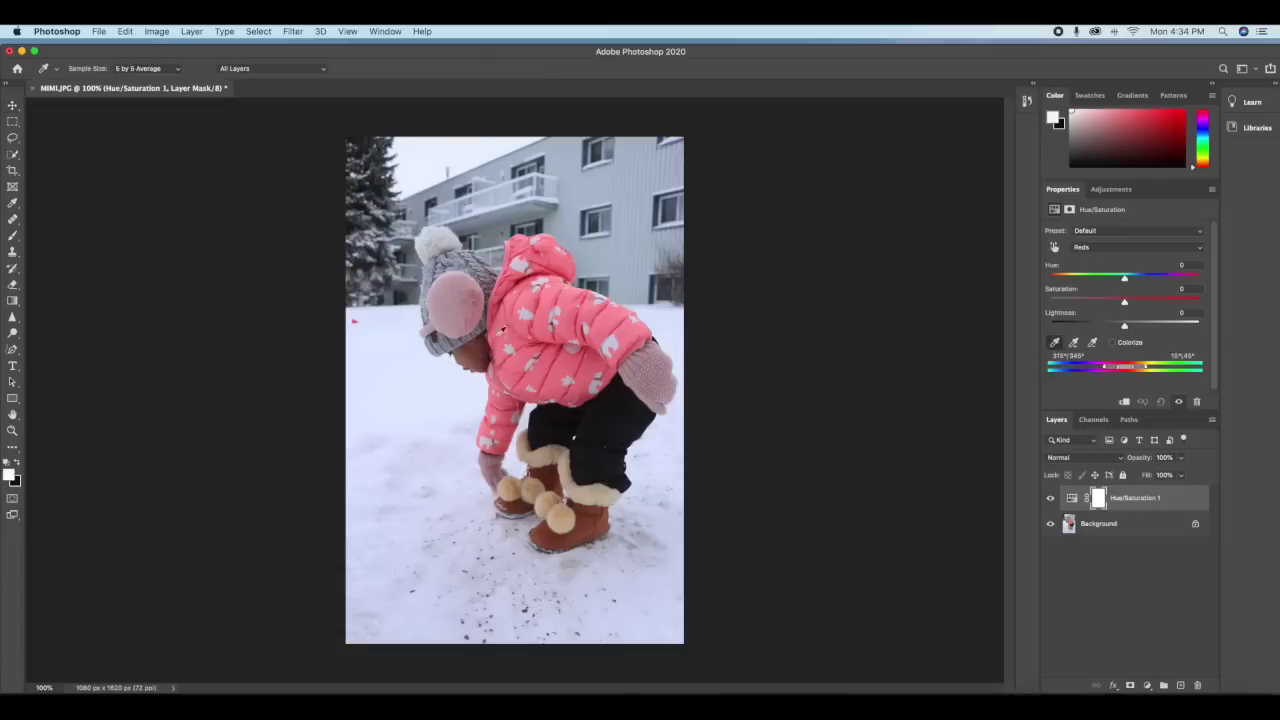
left_click(560, 326)
scroll(1126, 278, "down", 1)
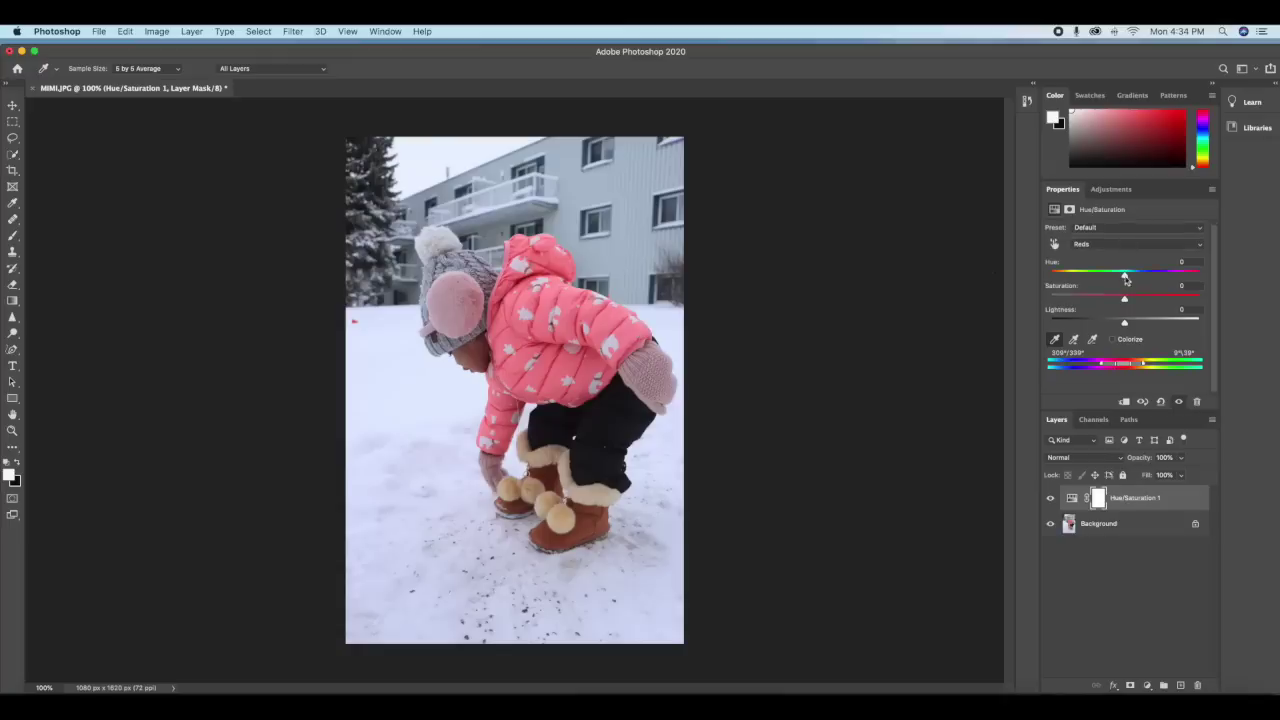
mouse_move(1126, 278)
left_mouse_down()
mouse_move(1160, 271)
mouse_move(1052, 278)
mouse_move(1188, 272)
mouse_move(1124, 274)
left_mouse_up()
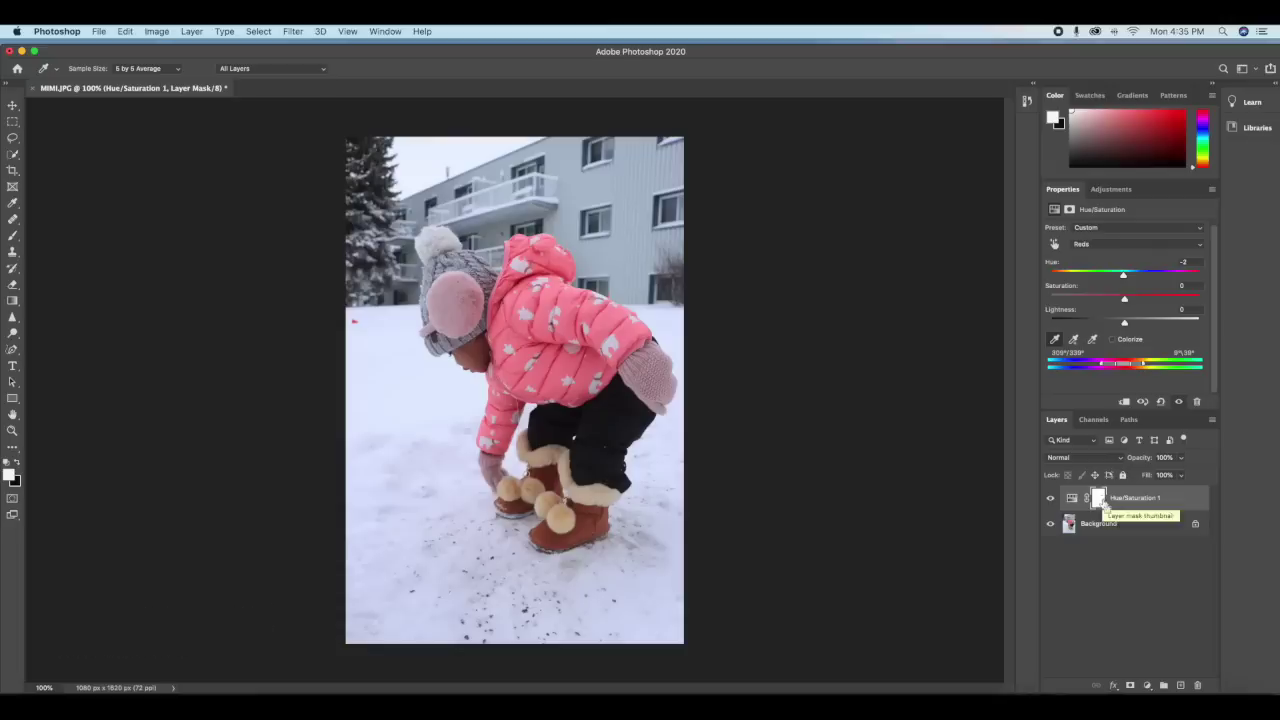
Step: Invert the Hue/Saturation layer mask to black and ready the Brush tool at size 100 with white
key("super+i")
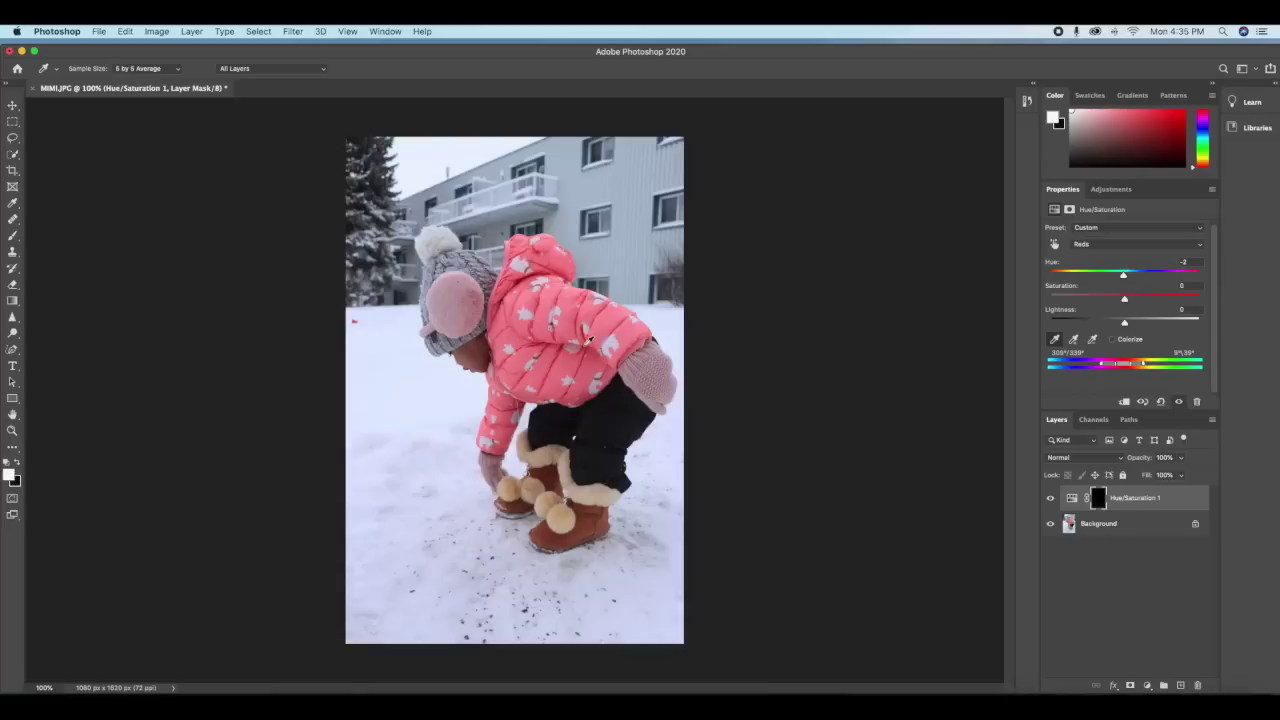
left_click(12, 238)
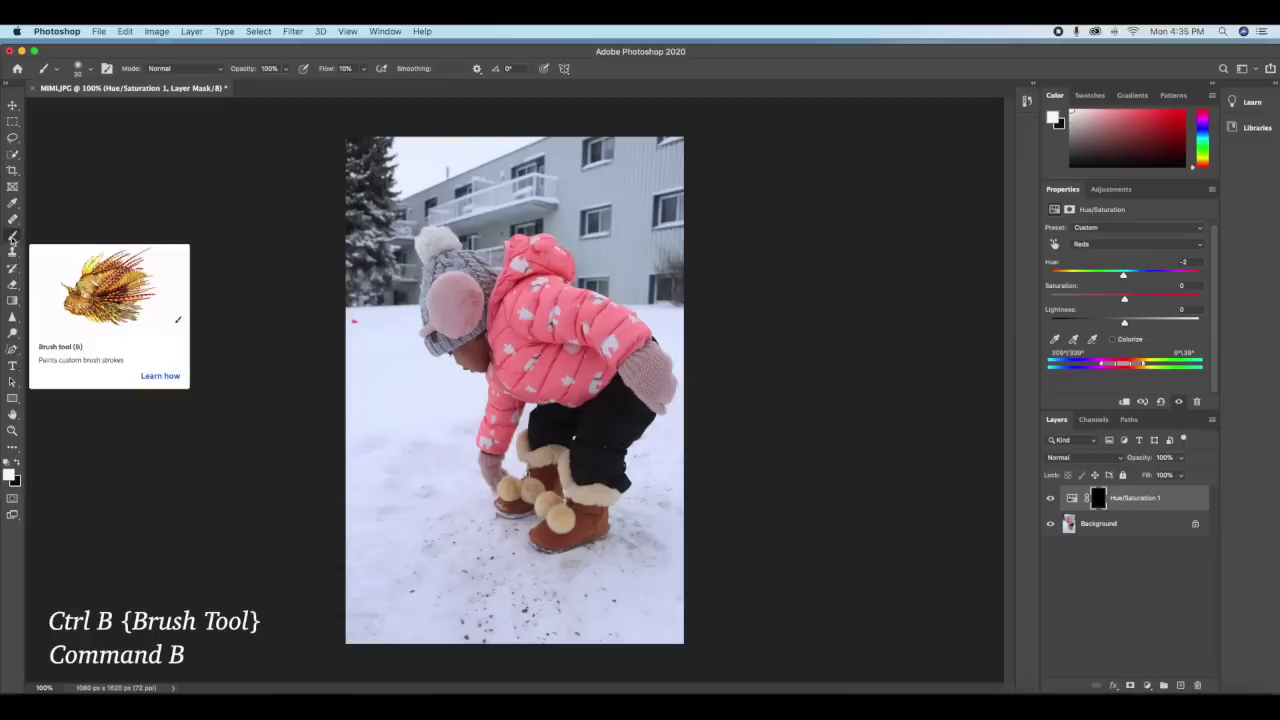
left_click_drag(13, 240, 48, 242)
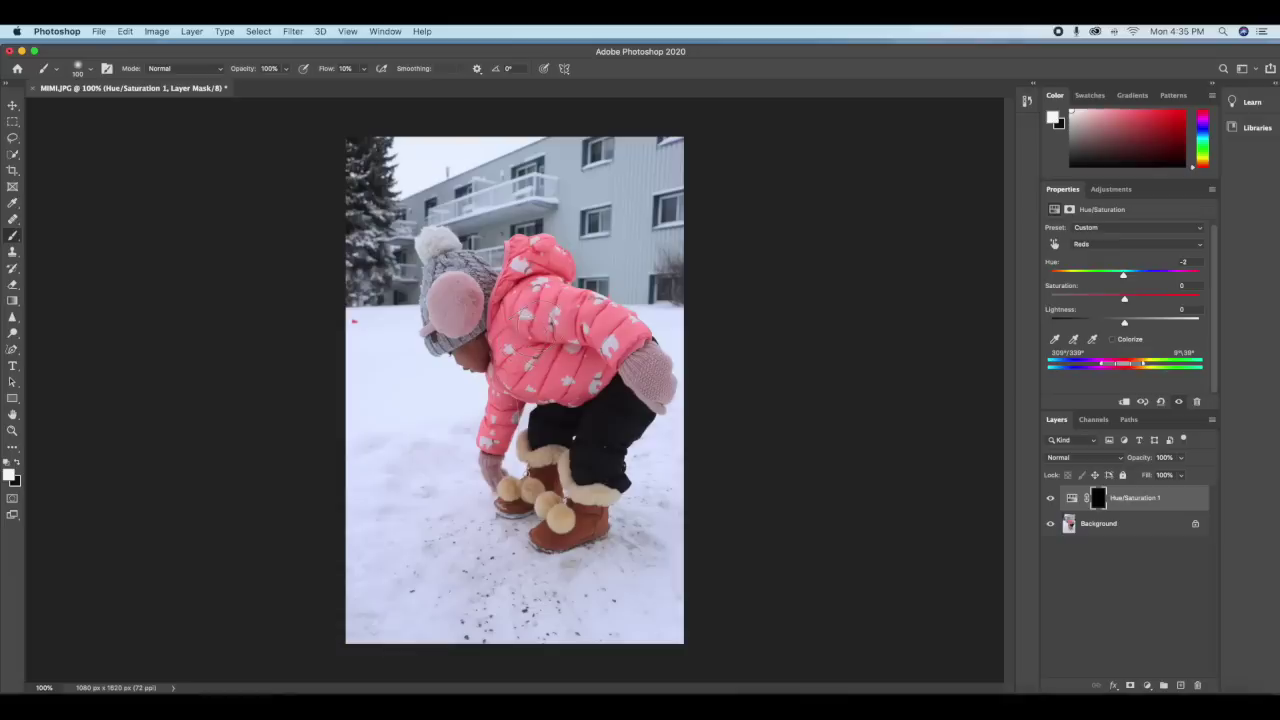
Step: Set the Reds hue to +180 and paint white on the mask over the jacket's torso, undoing the stroke on the mitten
left_click_drag(1124, 275, 1229, 271)
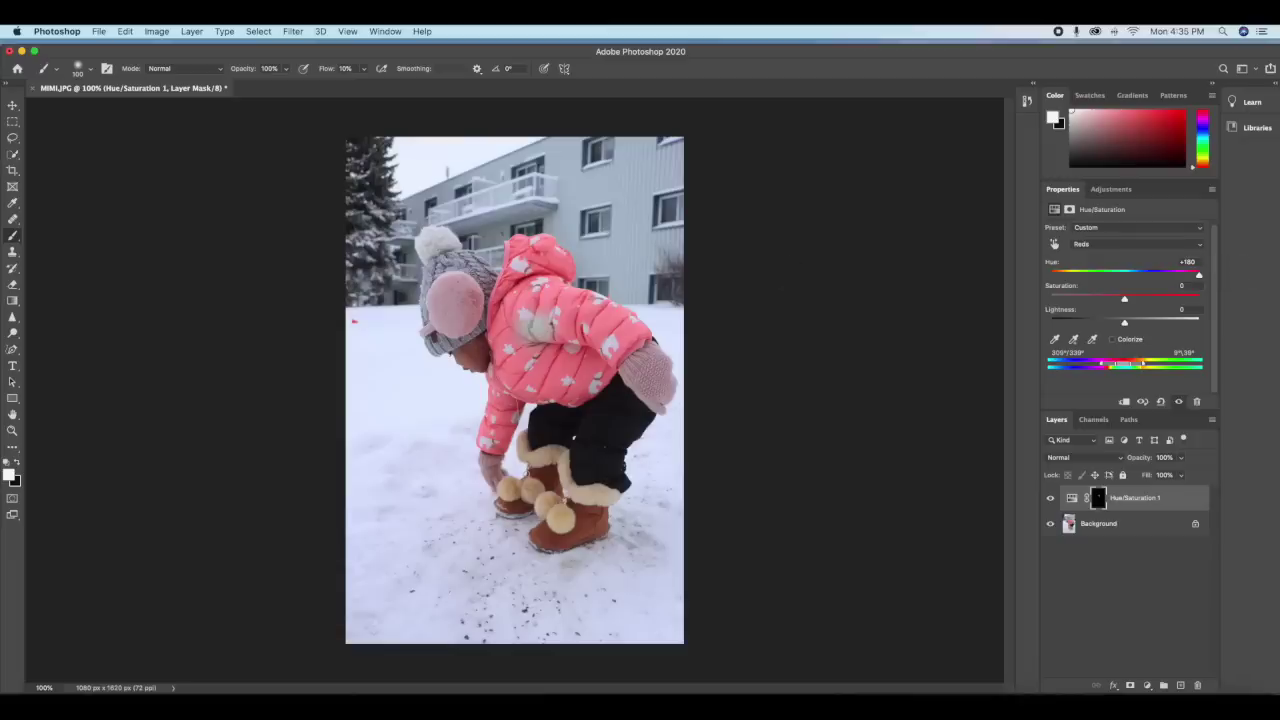
mouse_move(522, 325)
left_mouse_down()
mouse_move(563, 325)
mouse_move(540, 335)
mouse_move(530, 315)
mouse_move(533, 335)
mouse_move(520, 325)
mouse_move(527, 313)
mouse_move(550, 338)
mouse_move(553, 325)
mouse_move(535, 357)
mouse_move(546, 309)
mouse_move(550, 350)
mouse_move(567, 350)
mouse_move(530, 350)
mouse_move(525, 370)
mouse_move(535, 355)
mouse_move(490, 348)
left_mouse_up()
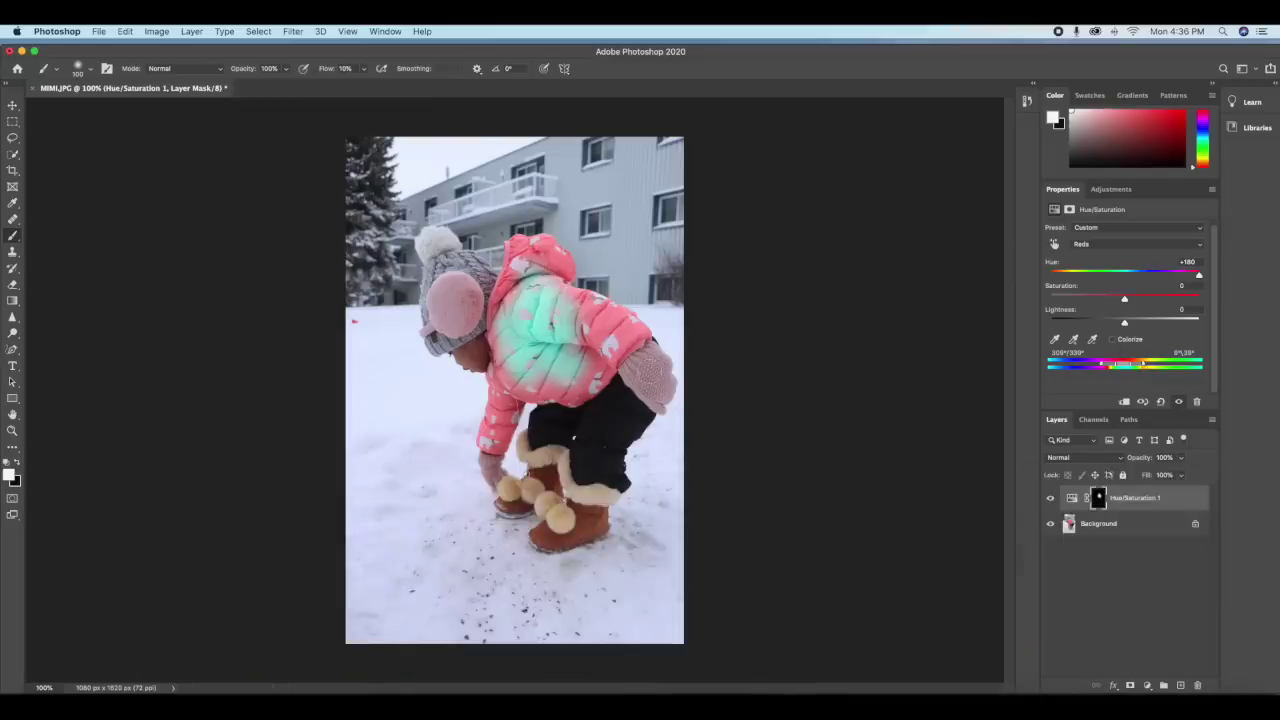
left_click_drag(668, 362, 632, 387)
key("super+z")
mouse_move(554, 328)
left_mouse_down()
mouse_move(590, 330)
mouse_move(560, 310)
mouse_move(597, 304)
mouse_move(516, 276)
mouse_move(534, 244)
mouse_move(520, 233)
mouse_move(520, 254)
left_mouse_up()
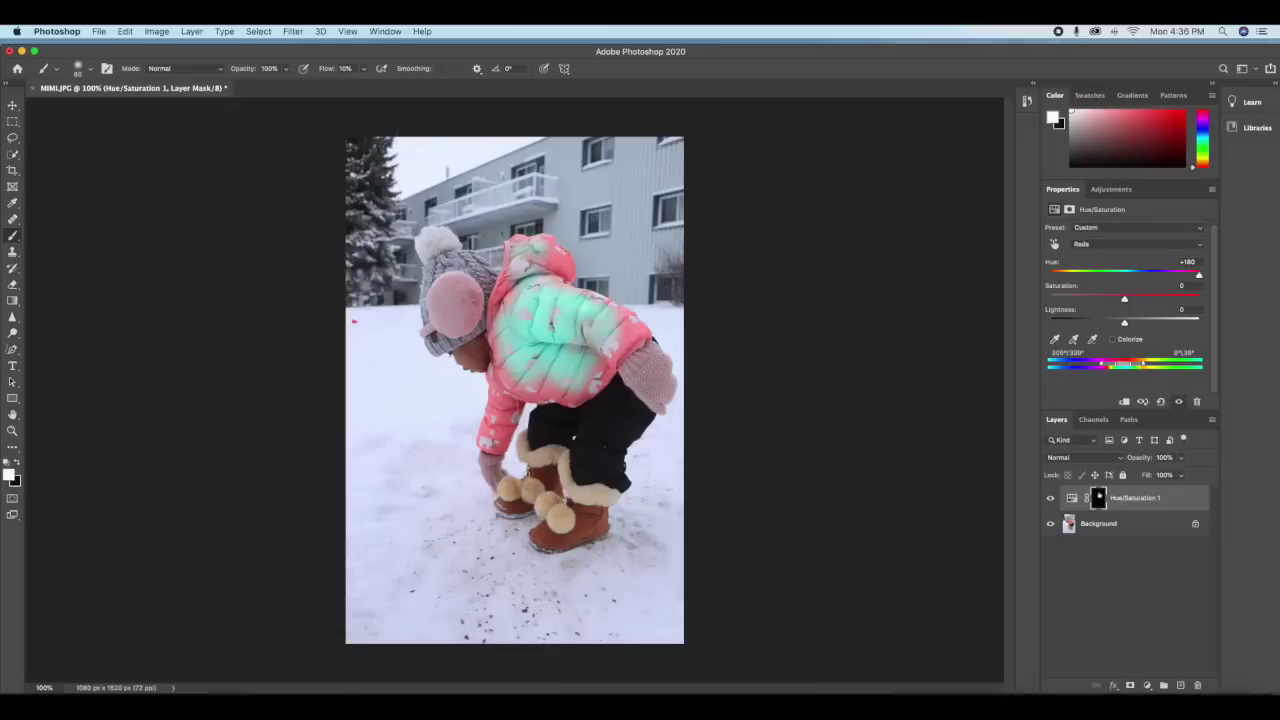
Step: Set the brush flow to 98% and paint the mask white over the jacket's hood and upper sleeve
left_click(325, 73)
type("98")
mouse_move(608, 335)
left_mouse_down()
mouse_move(625, 330)
mouse_move(620, 312)
mouse_move(592, 306)
mouse_move(600, 362)
mouse_move(622, 322)
mouse_move(545, 294)
mouse_move(545, 240)
mouse_move(528, 252)
mouse_move(524, 240)
mouse_move(522, 256)
mouse_move(519, 238)
mouse_move(488, 340)
mouse_move(528, 292)
mouse_move(539, 245)
mouse_move(605, 322)
mouse_move(595, 309)
left_mouse_up()
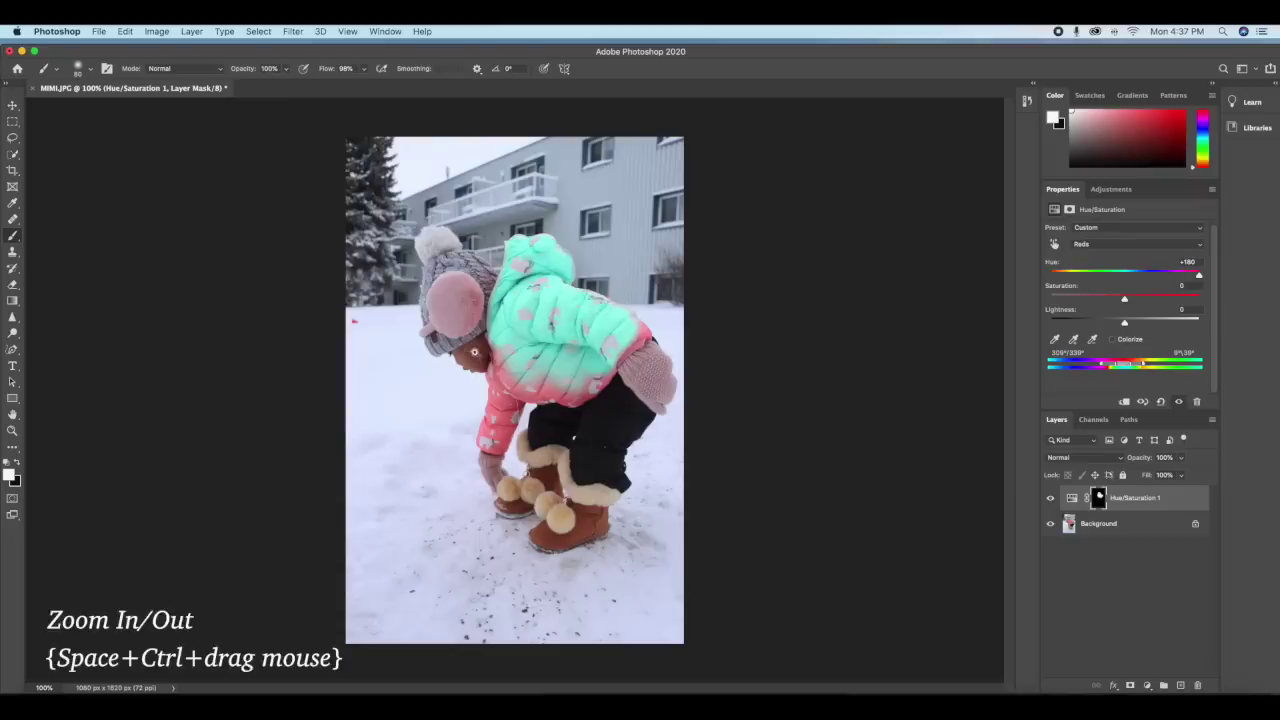
Step: Paint the mask white over the raised sleeve's cuff and black over the mitten to restore its original color
left_click_drag(474, 407, 565, 407)
scroll(515, 390, "up", 2)
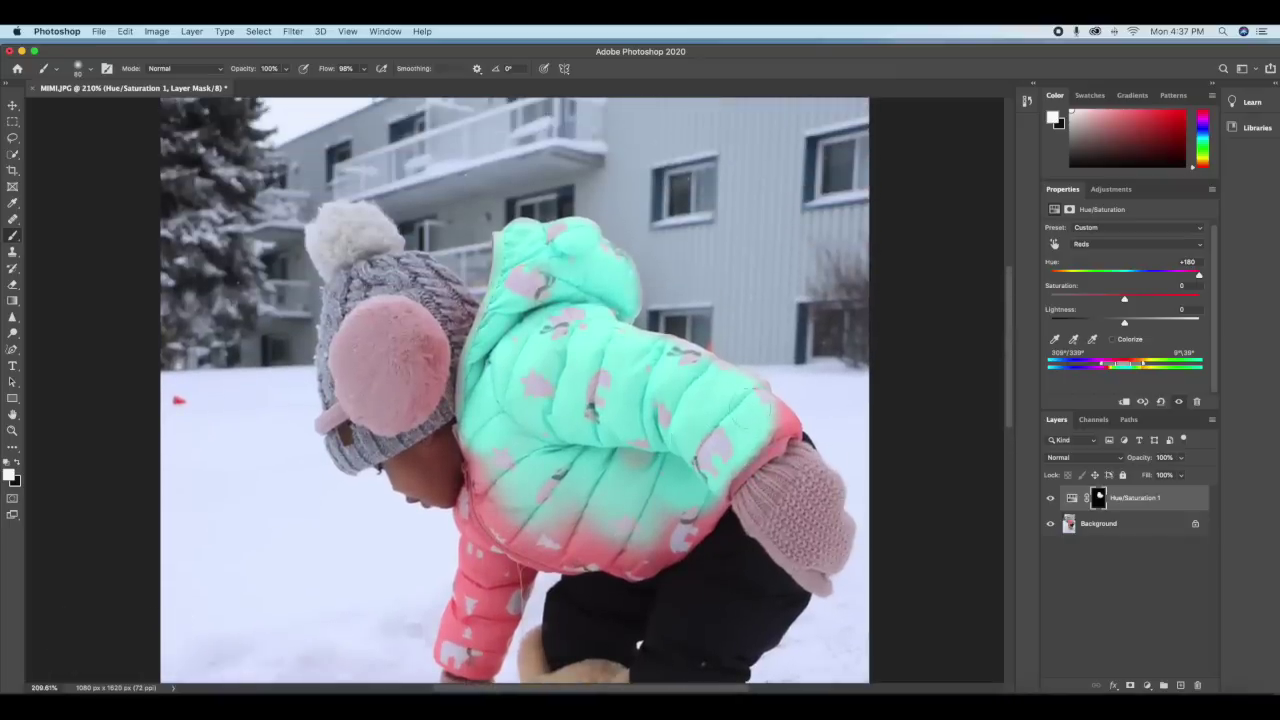
mouse_move(765, 390)
left_mouse_down()
mouse_move(778, 430)
mouse_move(748, 476)
mouse_move(752, 500)
left_mouse_up()
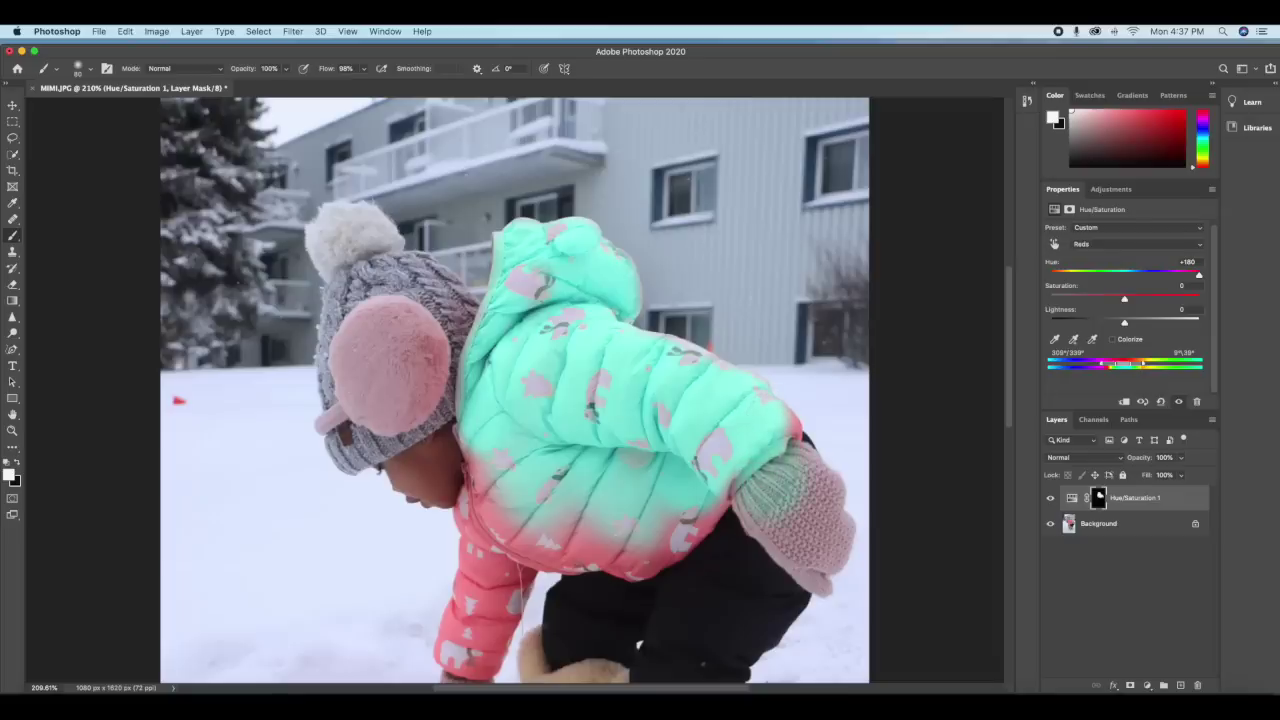
left_click(16, 461)
left_click_drag(765, 512, 795, 500)
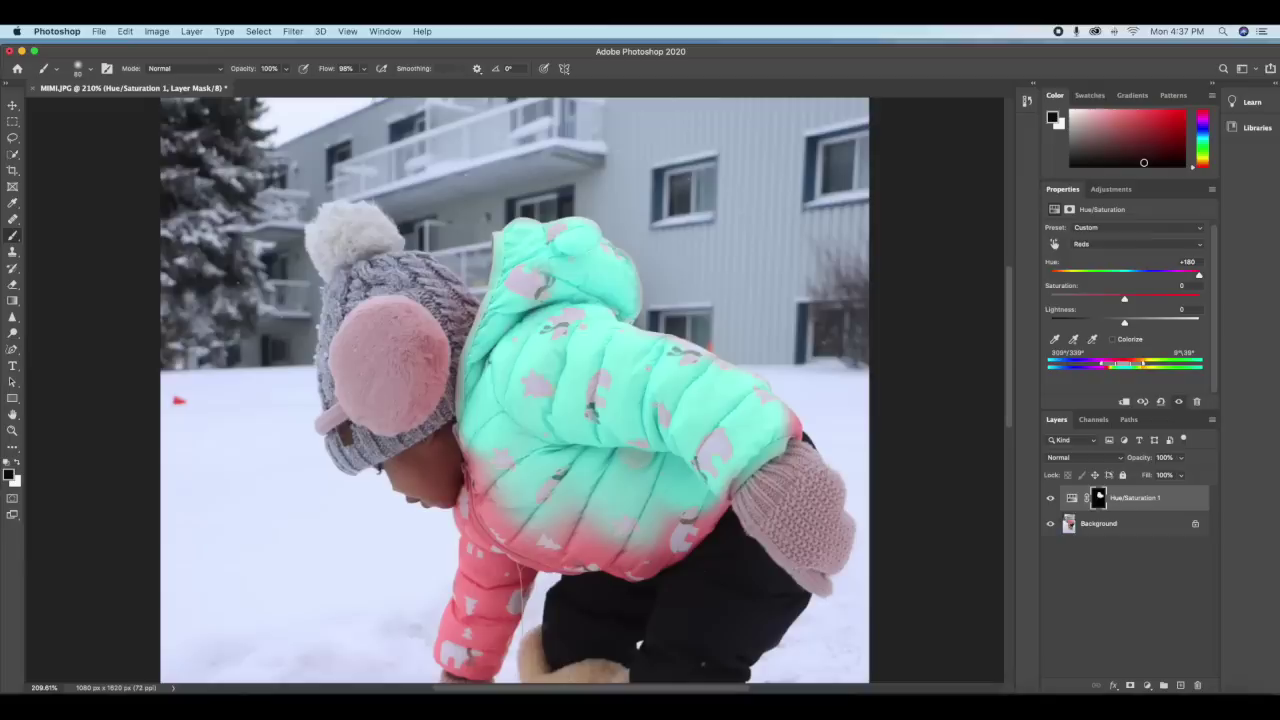
Step: Switch the brush back to white and paint the mask over the remaining pink on the jacket's lower torso and hem
left_click(17, 462)
key("x")
key("x")
key("x")
key("x")
key("x")
key("x")
mouse_move(545, 515)
left_mouse_down()
mouse_move(490, 555)
mouse_move(478, 466)
left_mouse_up()
mouse_move(555, 490)
left_mouse_down()
mouse_move(585, 512)
mouse_move(572, 520)
mouse_move(590, 536)
mouse_move(525, 552)
mouse_move(598, 550)
mouse_move(625, 535)
mouse_move(620, 562)
mouse_move(600, 557)
mouse_move(628, 570)
mouse_move(672, 532)
mouse_move(636, 515)
mouse_move(712, 518)
mouse_move(708, 500)
mouse_move(678, 554)
mouse_move(660, 542)
mouse_move(718, 520)
mouse_move(718, 468)
mouse_move(718, 500)
mouse_move(710, 478)
mouse_move(771, 414)
mouse_move(786, 424)
left_mouse_up()
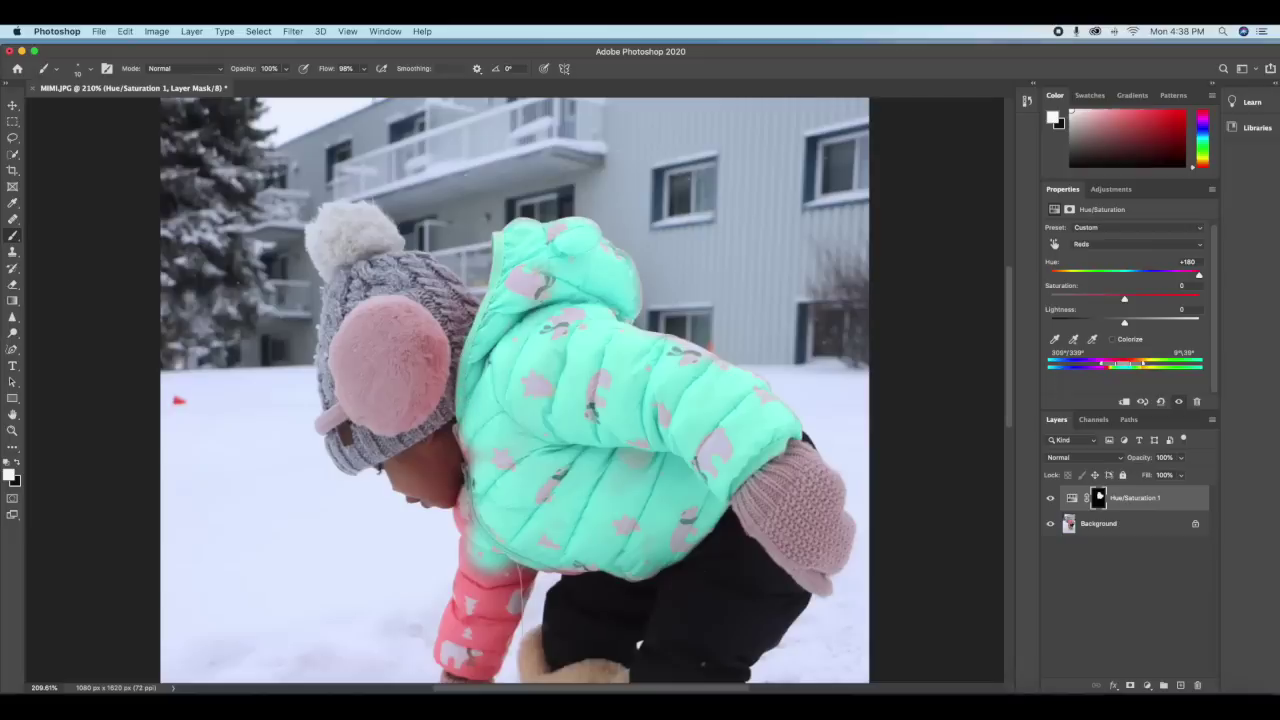
Step: Clean the mask along the hat's edge beside the hood with black, then return the brush color to white
scroll(466, 342, "up", 5)
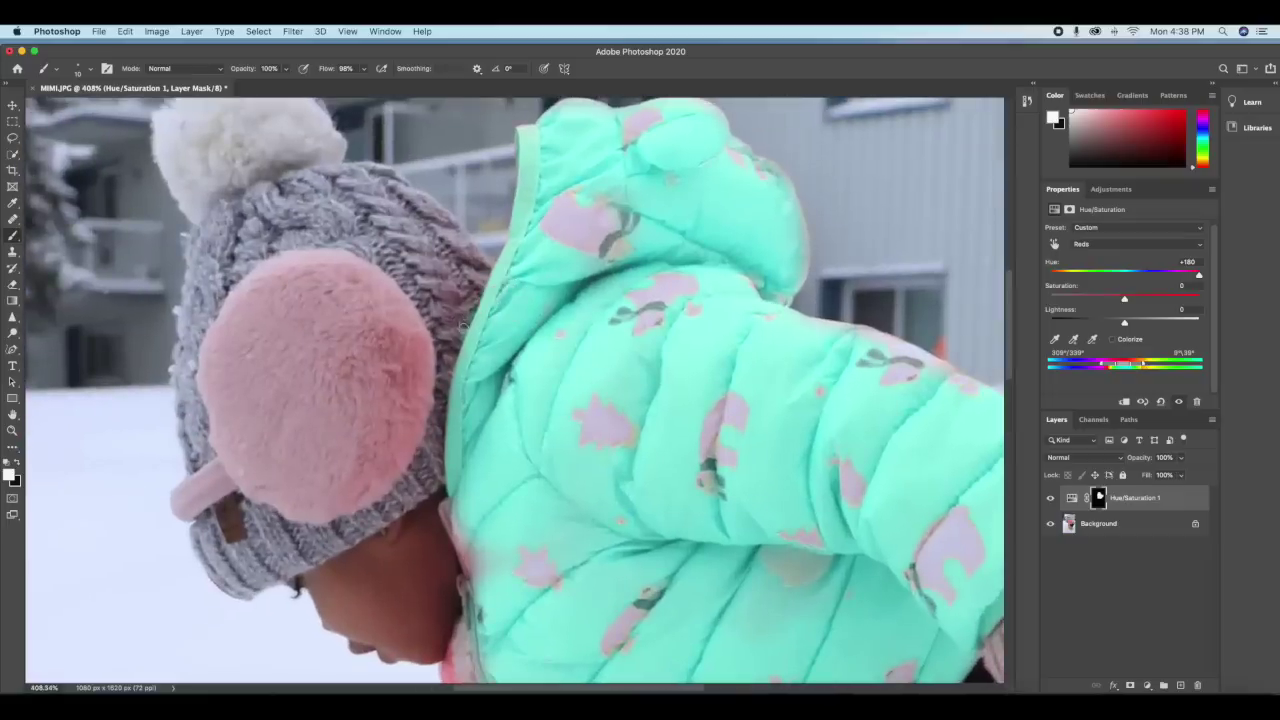
key("x")
mouse_move(461, 321)
left_mouse_down()
mouse_move(457, 336)
mouse_move(470, 305)
left_mouse_up()
scroll(607, 645, "down", 10)
key("x")
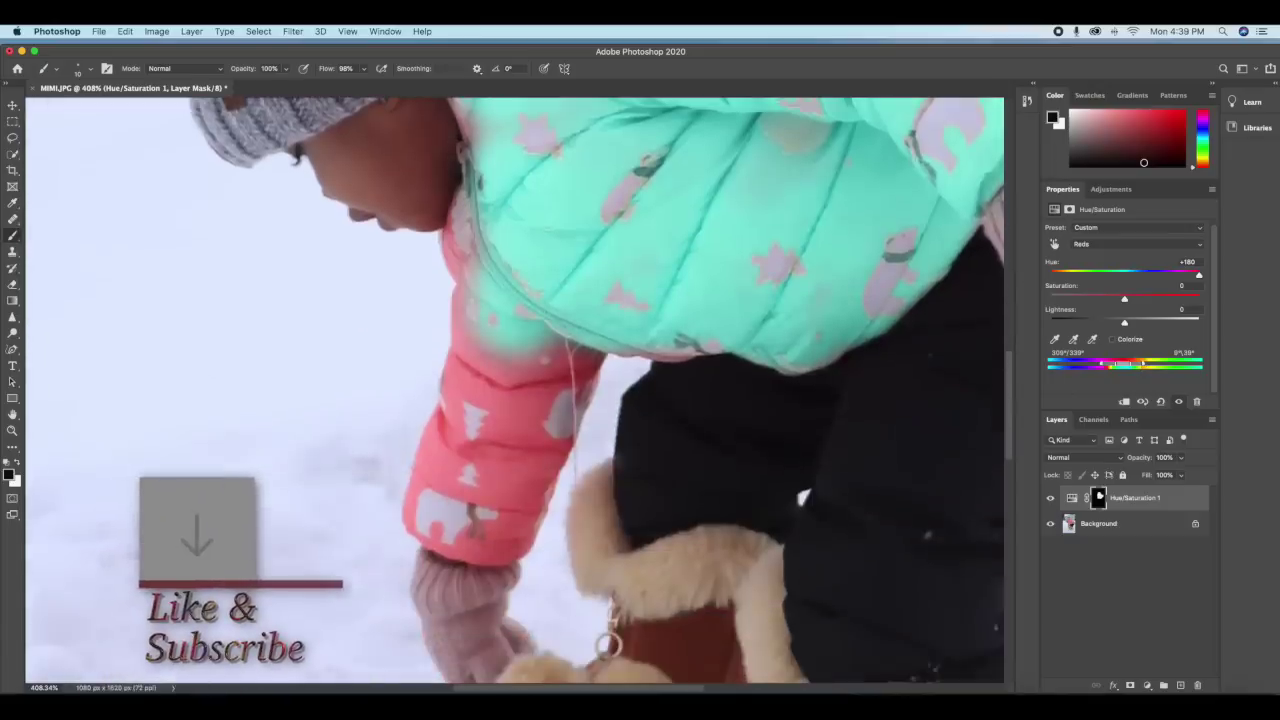
Step: Paint the mask white with a size 10 brush over the jacket's pink front edge below the chin
scroll(476, 222, "up", 3)
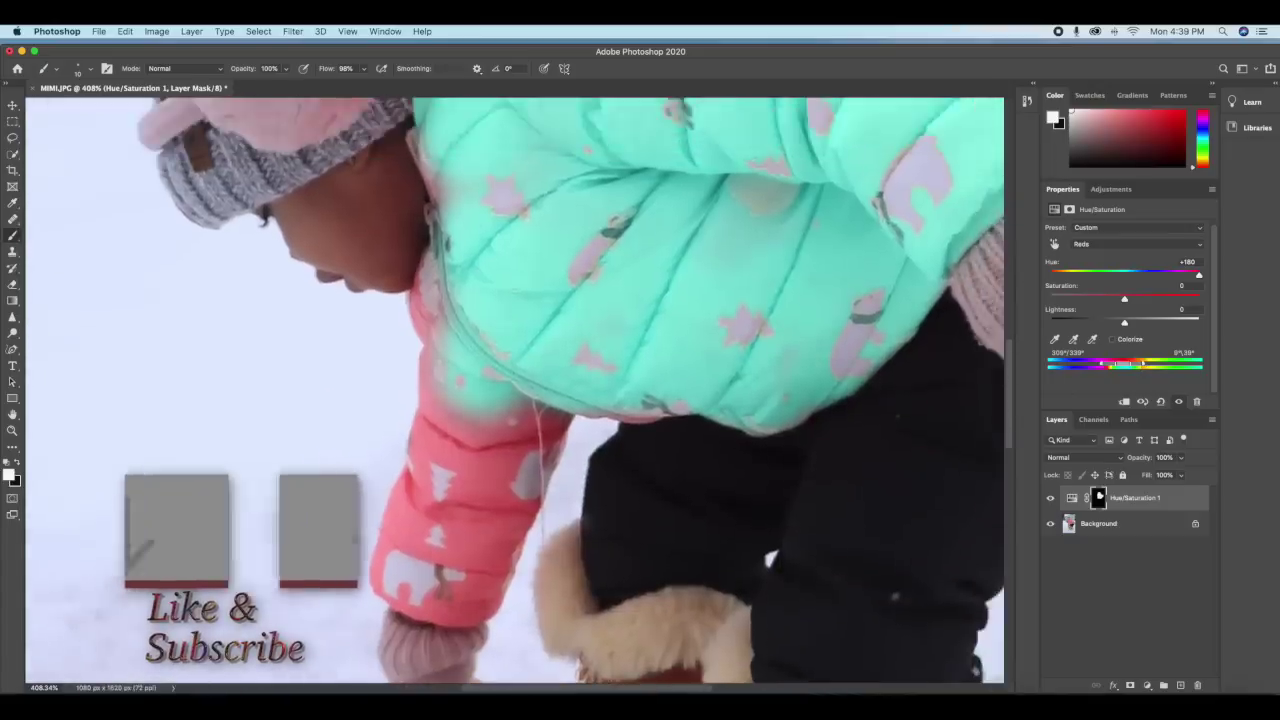
scroll(476, 222, "up", 3)
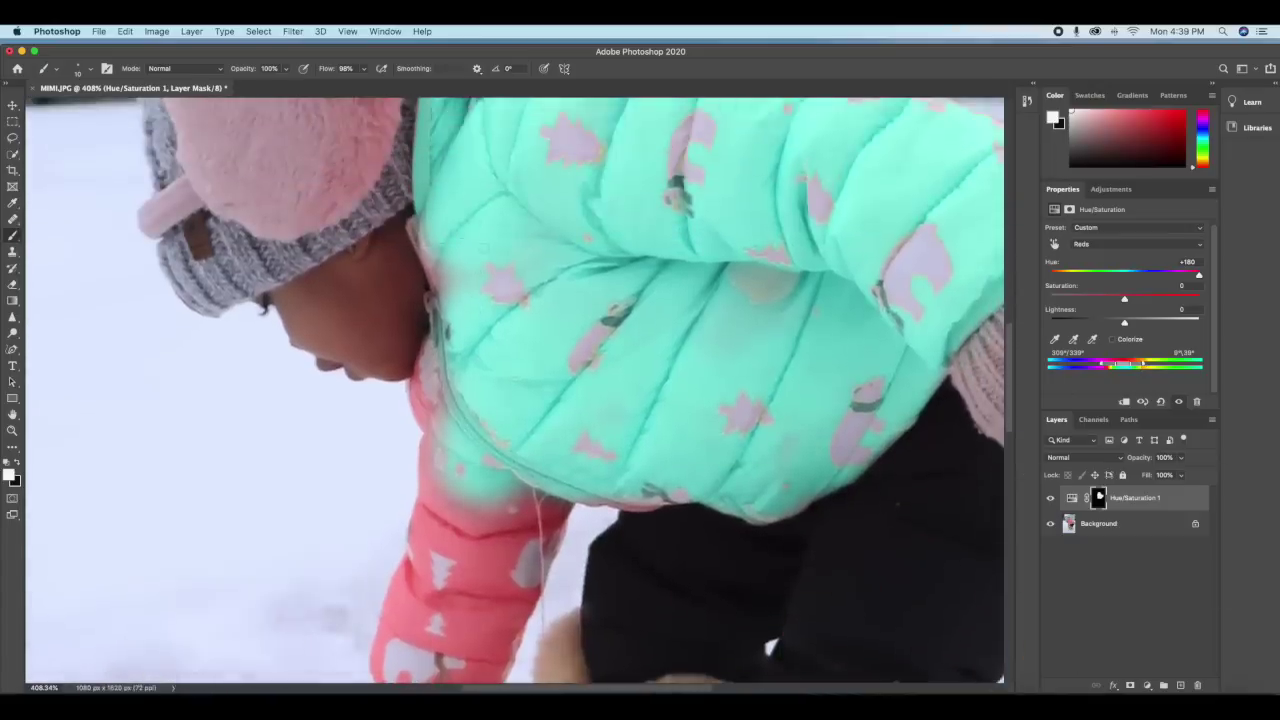
scroll(476, 222, "up", 2)
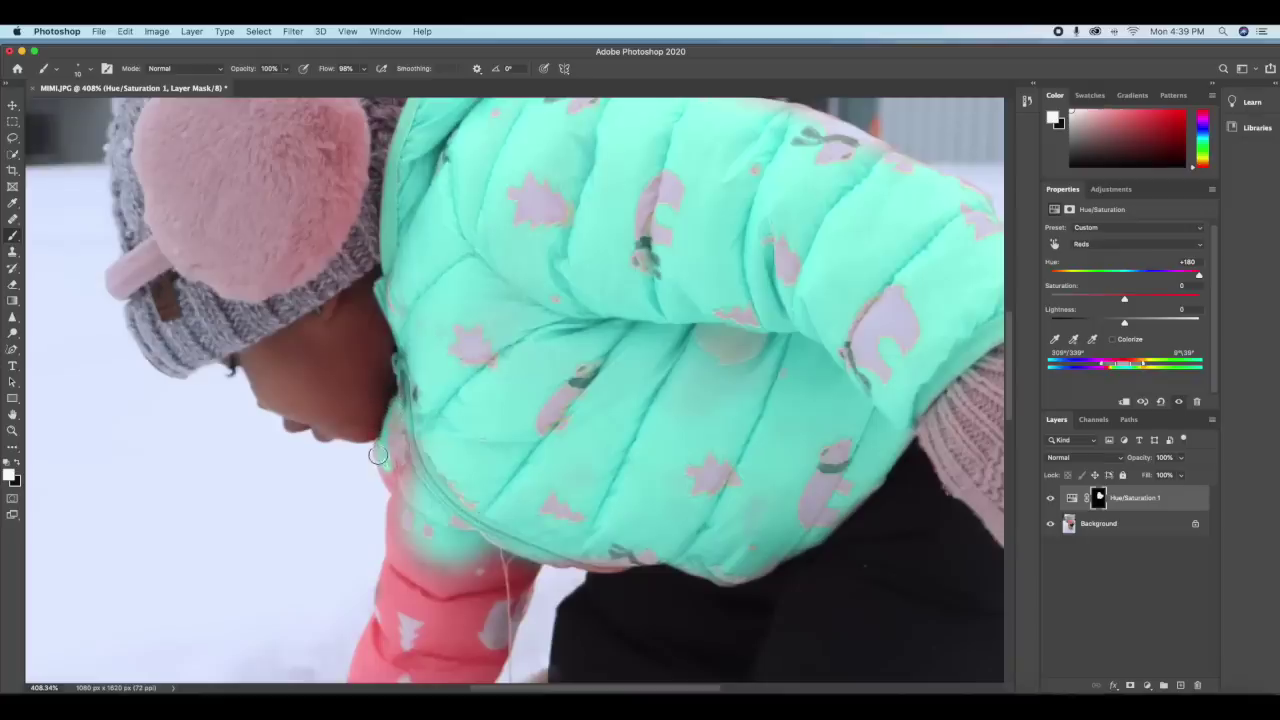
mouse_move(382, 469)
left_mouse_down()
mouse_move(402, 445)
mouse_move(400, 488)
mouse_move(388, 480)
mouse_move(440, 485)
left_mouse_up()
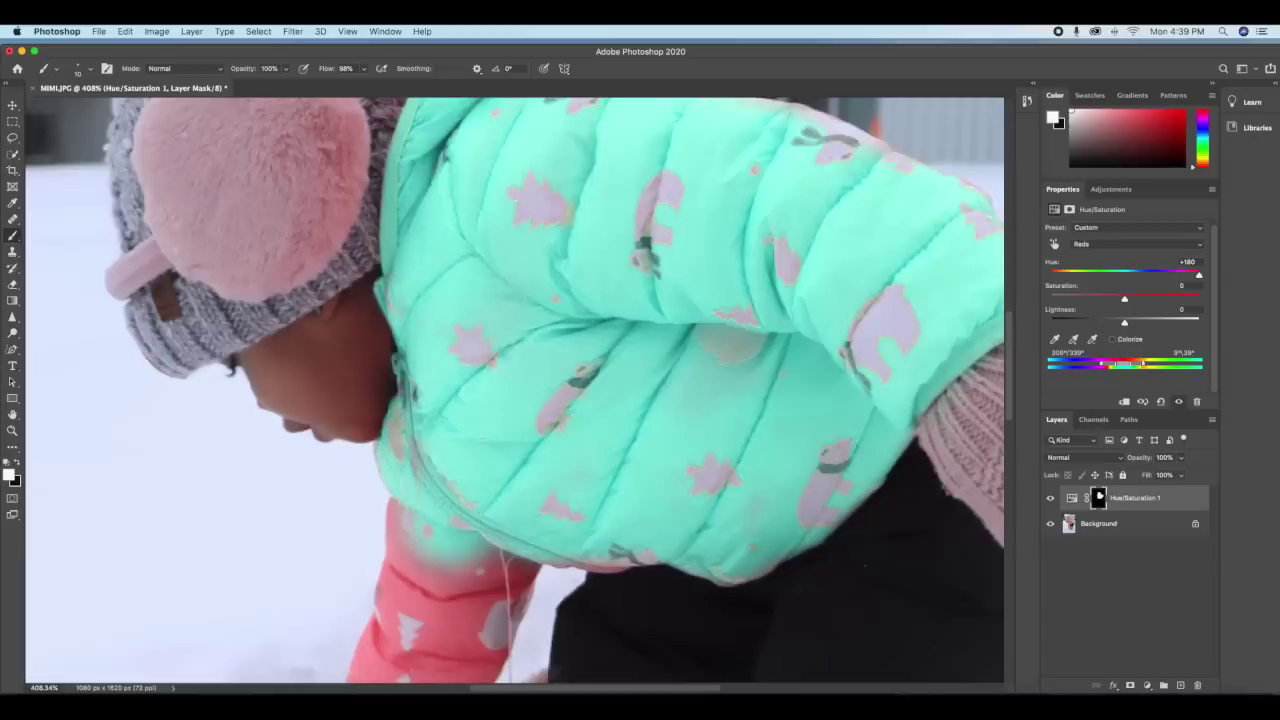
Step: Enlarge the brush and paint the mask white over the whole lowered sleeve down to its cuff
scroll(478, 474, "down", 5)
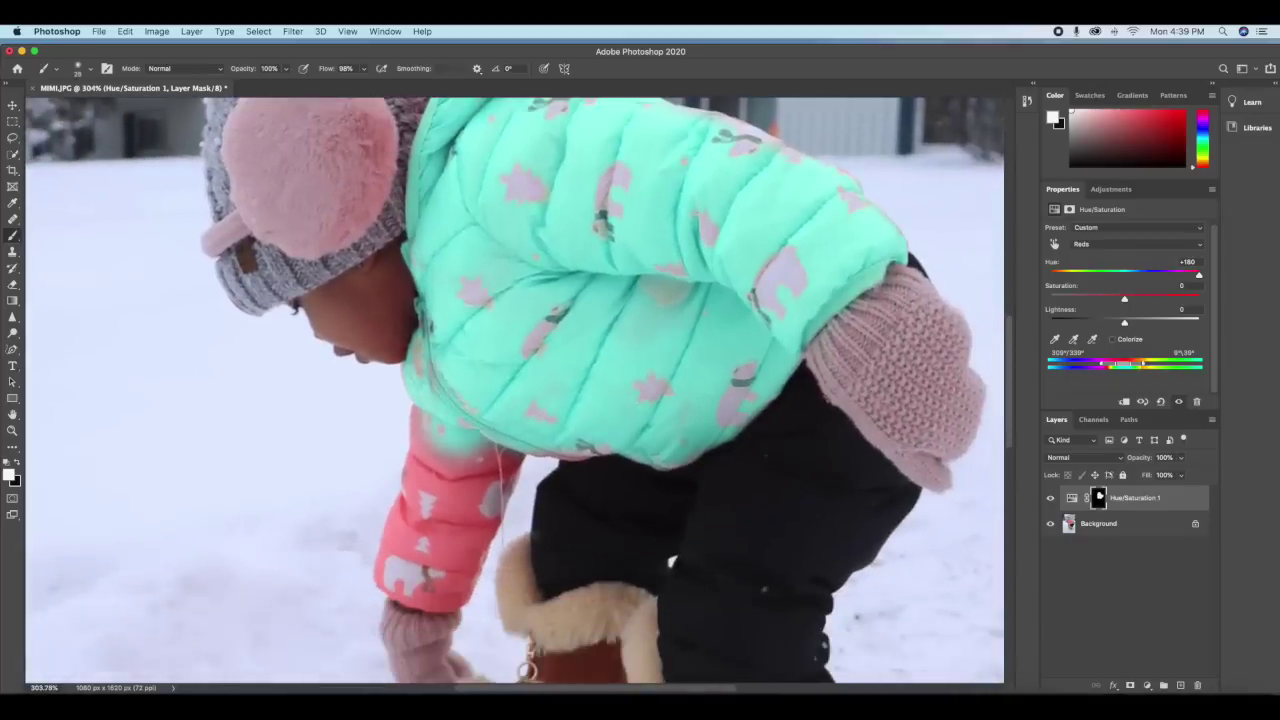
key("bracketright")
key("bracketright")
key("bracketright")
mouse_move(478, 474)
left_mouse_down()
mouse_move(470, 438)
mouse_move(440, 505)
mouse_move(416, 436)
mouse_move(418, 520)
mouse_move(385, 580)
mouse_move(450, 585)
mouse_move(495, 470)
mouse_move(515, 462)
mouse_move(490, 540)
mouse_move(446, 516)
left_mouse_up()
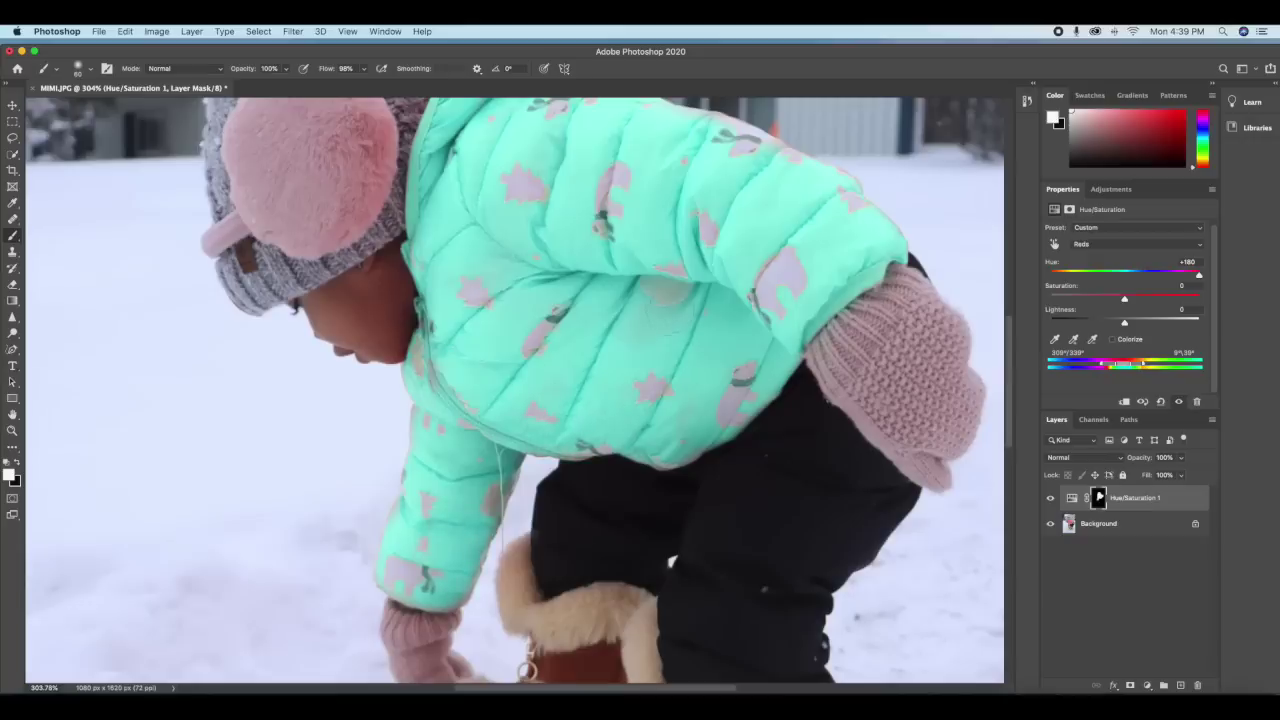
key("super+0")
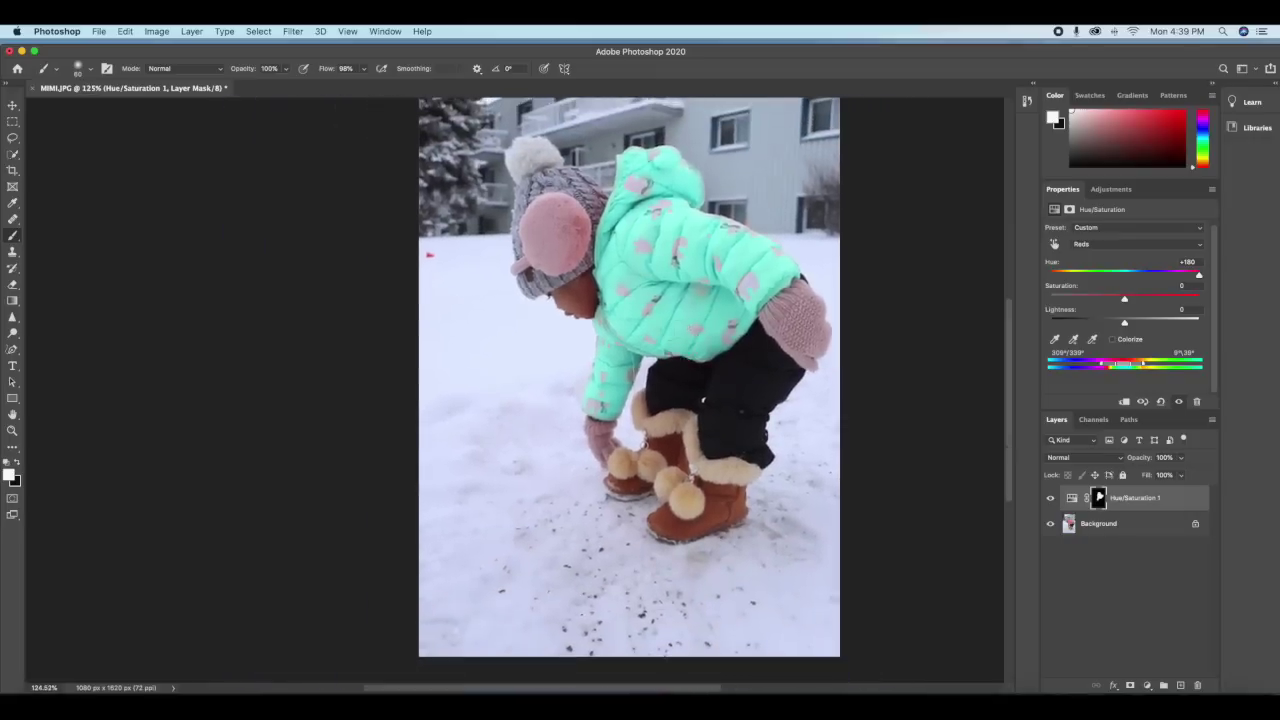
scroll(628, 390, "up", 3)
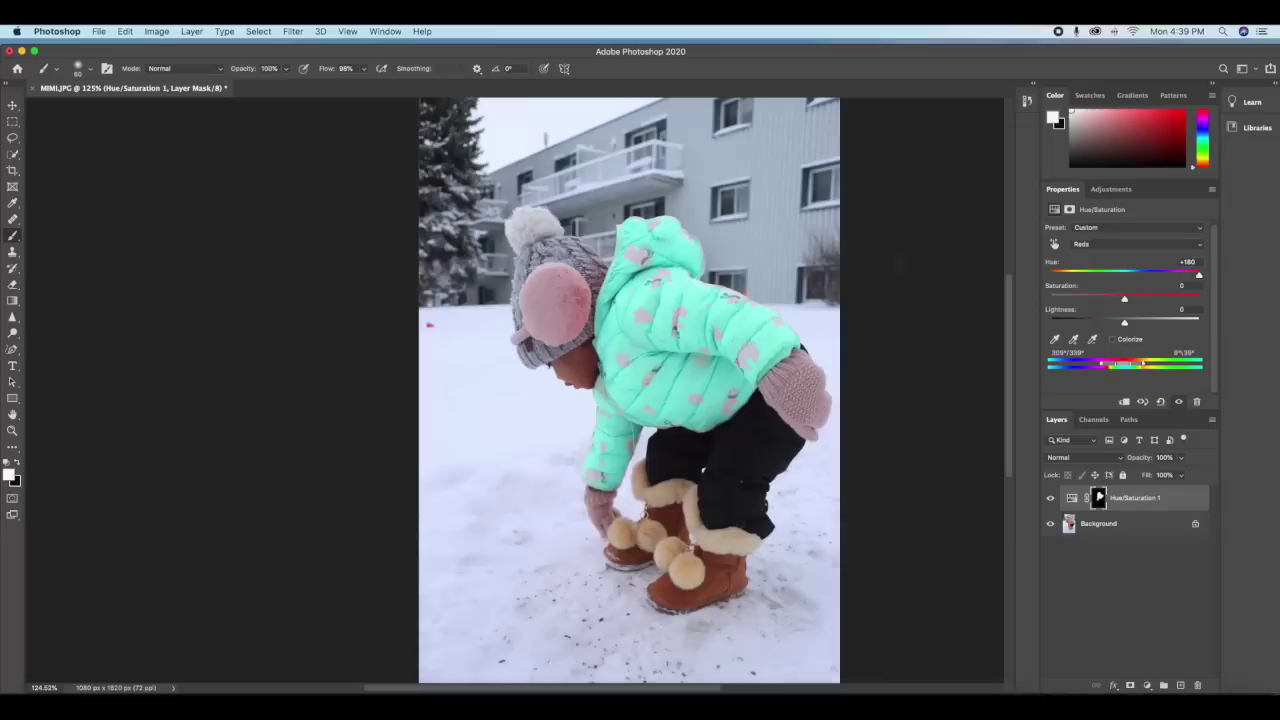
Step: Set the Reds hue of the Hue/Saturation layer to -104 to turn the jacket purple
left_click_drag(1201, 278, 1050, 288)
left_click_drag(1050, 288, 1165, 259)
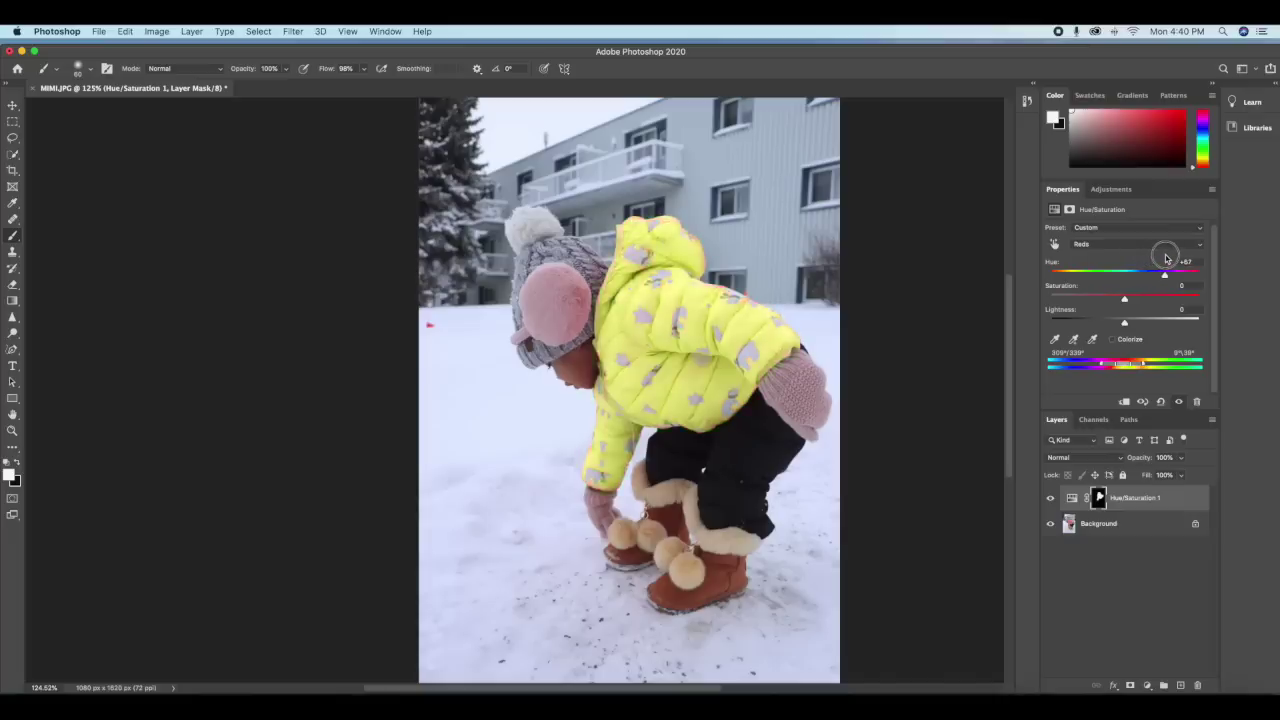
left_click_drag(1166, 259, 1074, 287)
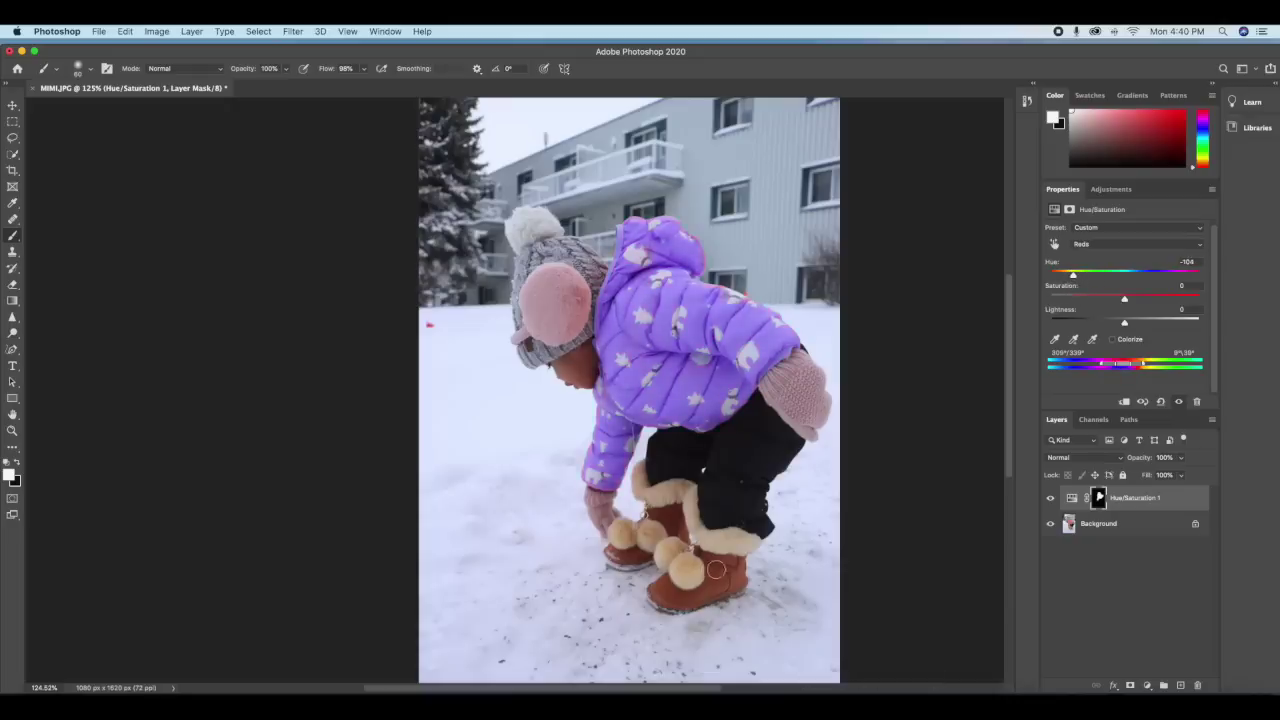
Step: Paint the layer mask white over both brown boots, using black to keep the fur pom-poms in their original color
mouse_move(716, 570)
left_mouse_down()
mouse_move(685, 582)
mouse_move(657, 591)
mouse_move(660, 603)
mouse_move(735, 579)
mouse_move(702, 553)
mouse_move(690, 559)
mouse_move(654, 520)
mouse_move(662, 505)
mouse_move(684, 536)
mouse_move(619, 554)
mouse_move(642, 556)
mouse_move(669, 517)
mouse_move(631, 550)
mouse_move(665, 516)
mouse_move(722, 588)
left_mouse_up()
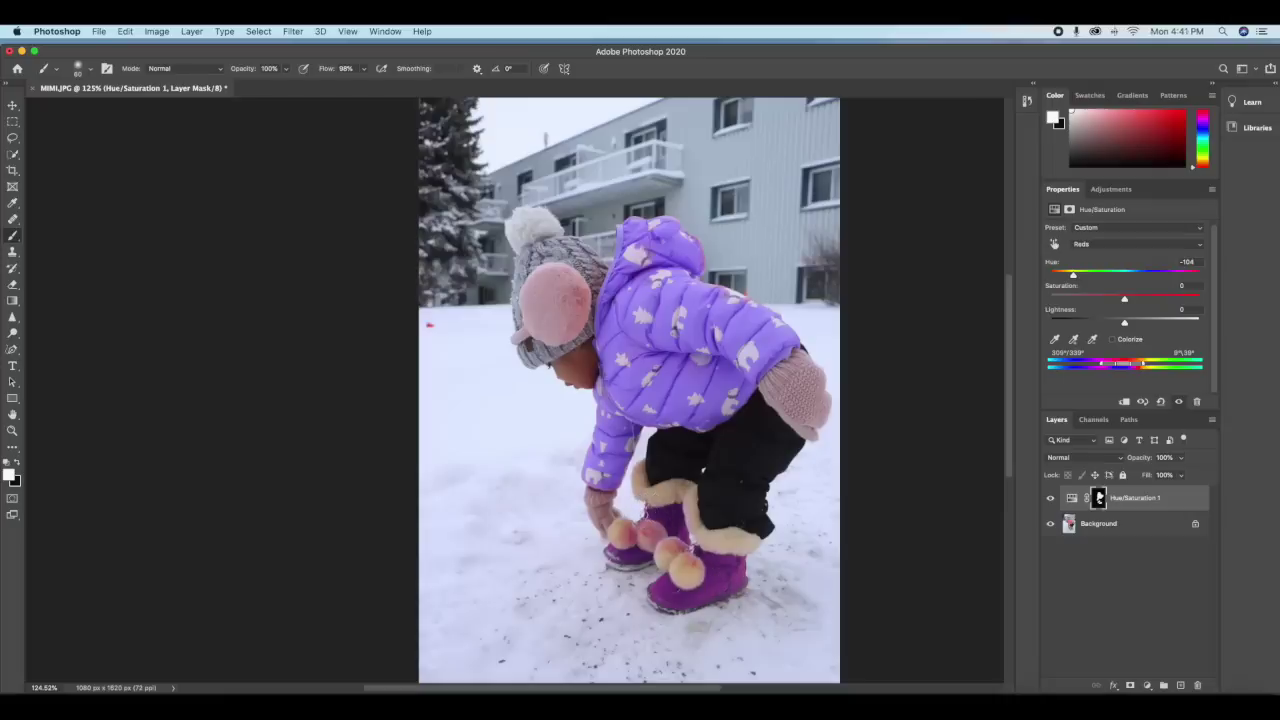
scroll(662, 580, "up", 1)
scroll(662, 578, "up", 5)
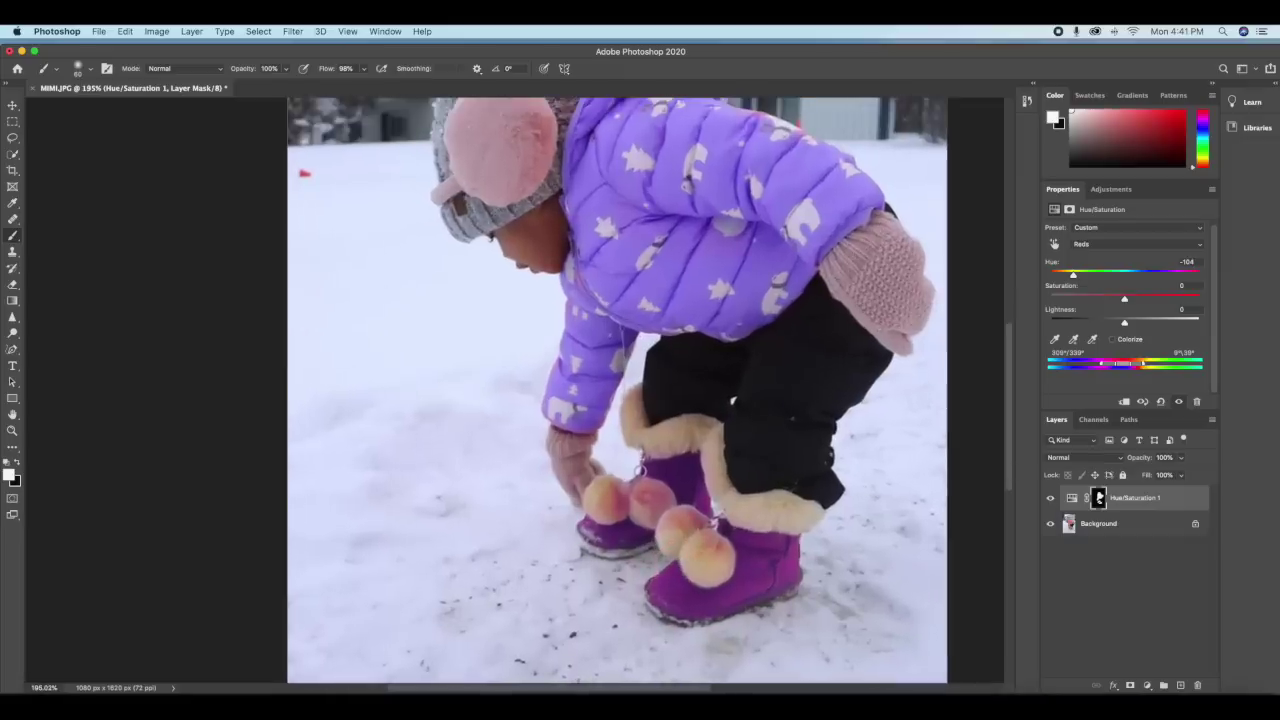
key("x")
mouse_move(708, 553)
left_mouse_down()
mouse_move(726, 545)
mouse_move(730, 562)
mouse_move(688, 514)
mouse_move(698, 510)
mouse_move(706, 524)
mouse_move(646, 486)
mouse_move(664, 482)
mouse_move(652, 503)
mouse_move(620, 500)
mouse_move(606, 518)
mouse_move(617, 515)
left_mouse_up()
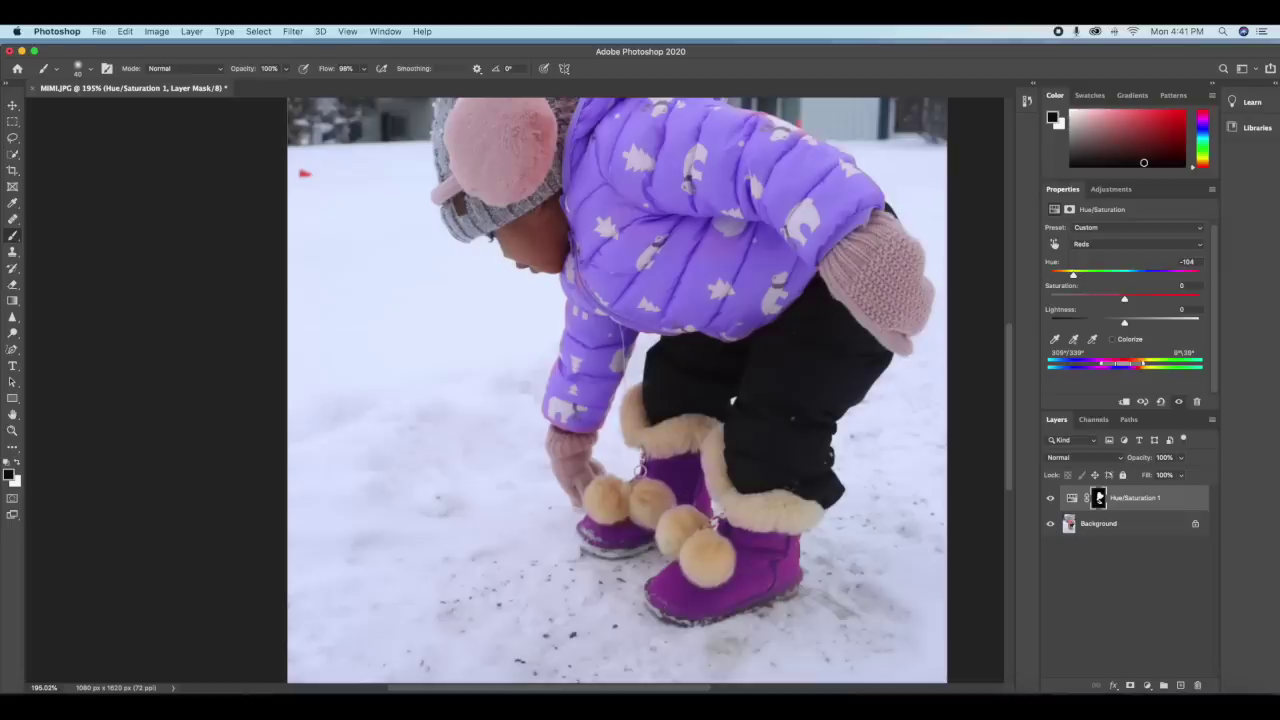
key("x")
mouse_move(615, 522)
left_mouse_down()
mouse_move(622, 538)
mouse_move(648, 538)
left_mouse_up()
key("x")
Step: Set the Reds hue of the Hue/Saturation layer to -108
key("q")
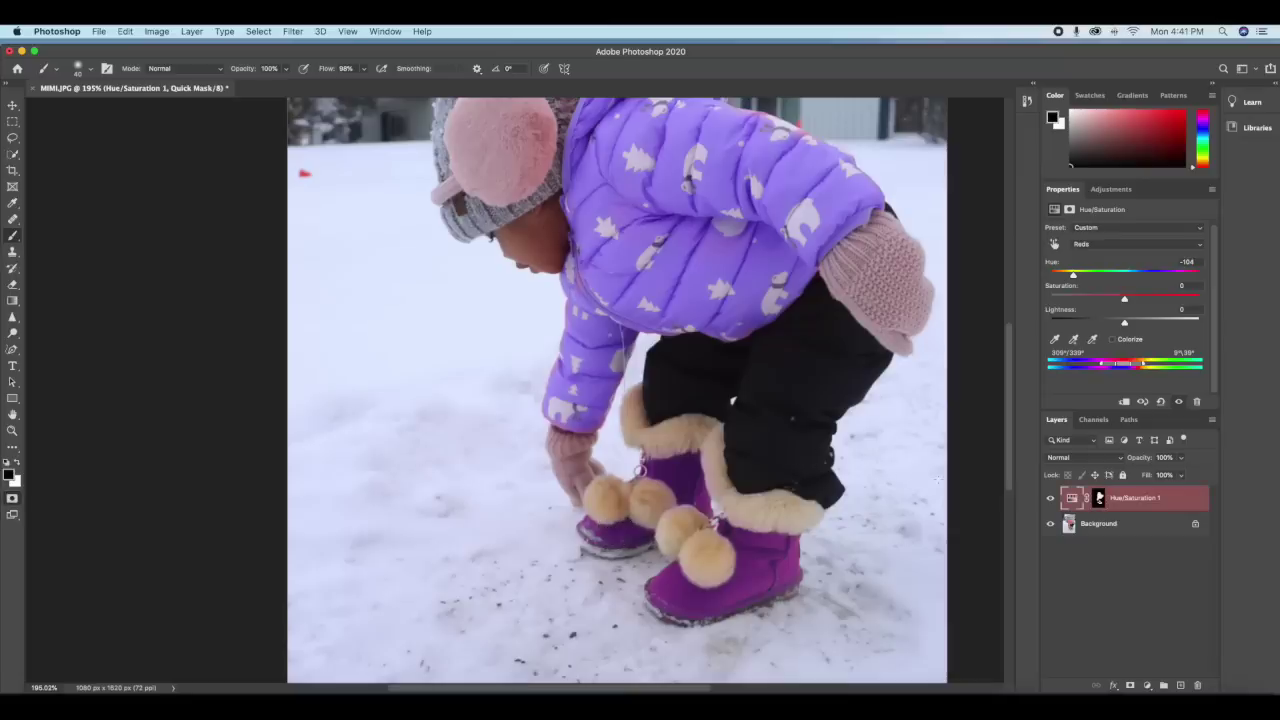
mouse_move(1073, 277)
left_mouse_down()
mouse_move(1058, 277)
mouse_move(1200, 272)
mouse_move(1073, 285)
left_mouse_up()
scroll(560, 463, "up", 2)
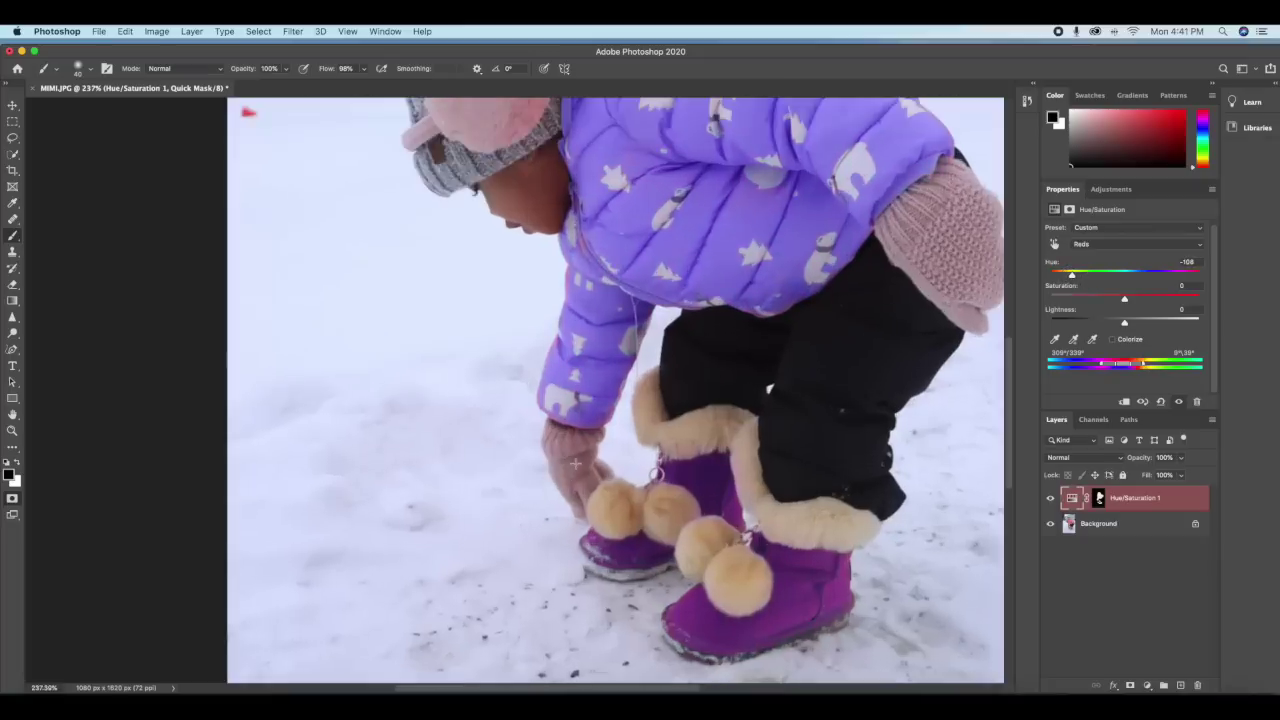
Step: Paint the layer mask black over both boots to restore their original brown color
scroll(737, 386, "down", 5)
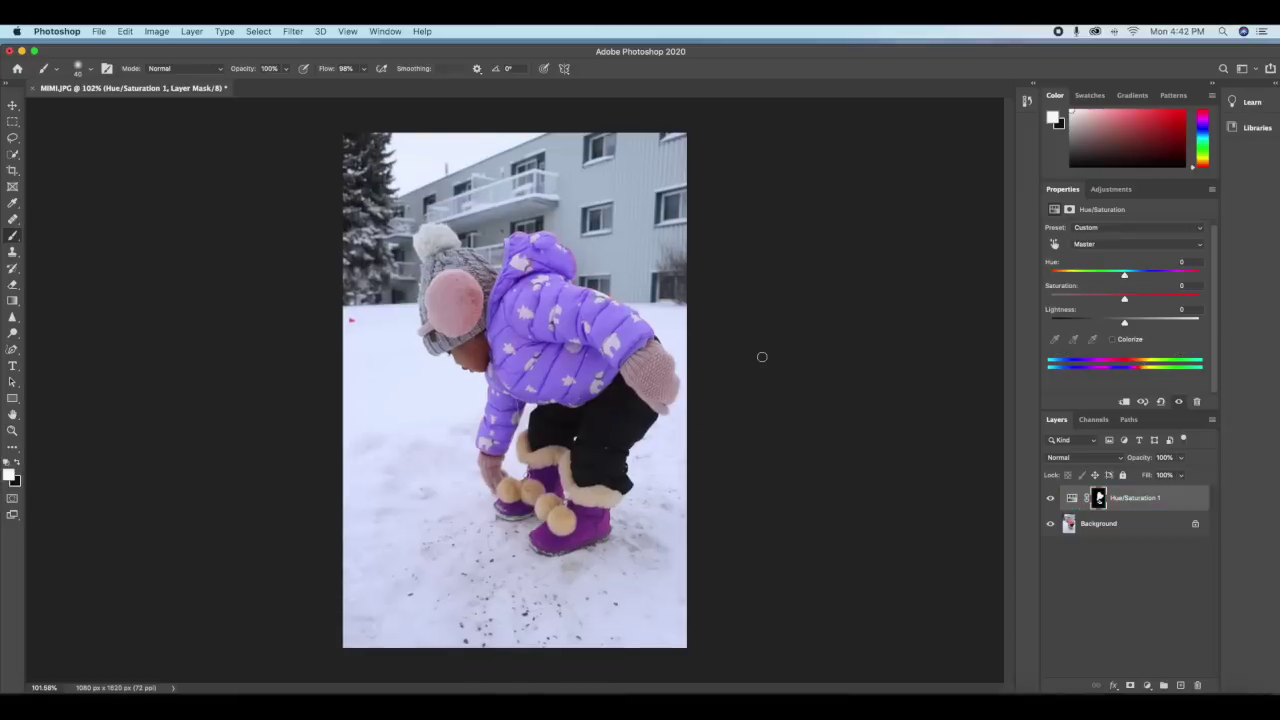
key("x")
mouse_move(596, 522)
left_mouse_down()
mouse_move(572, 501)
mouse_move(612, 508)
mouse_move(602, 532)
mouse_move(538, 532)
mouse_move(586, 540)
mouse_move(556, 549)
left_mouse_up()
mouse_move(524, 506)
left_mouse_down()
mouse_move(508, 512)
mouse_move(555, 493)
mouse_move(553, 482)
mouse_move(522, 472)
mouse_move(556, 490)
mouse_move(502, 500)
left_mouse_up()
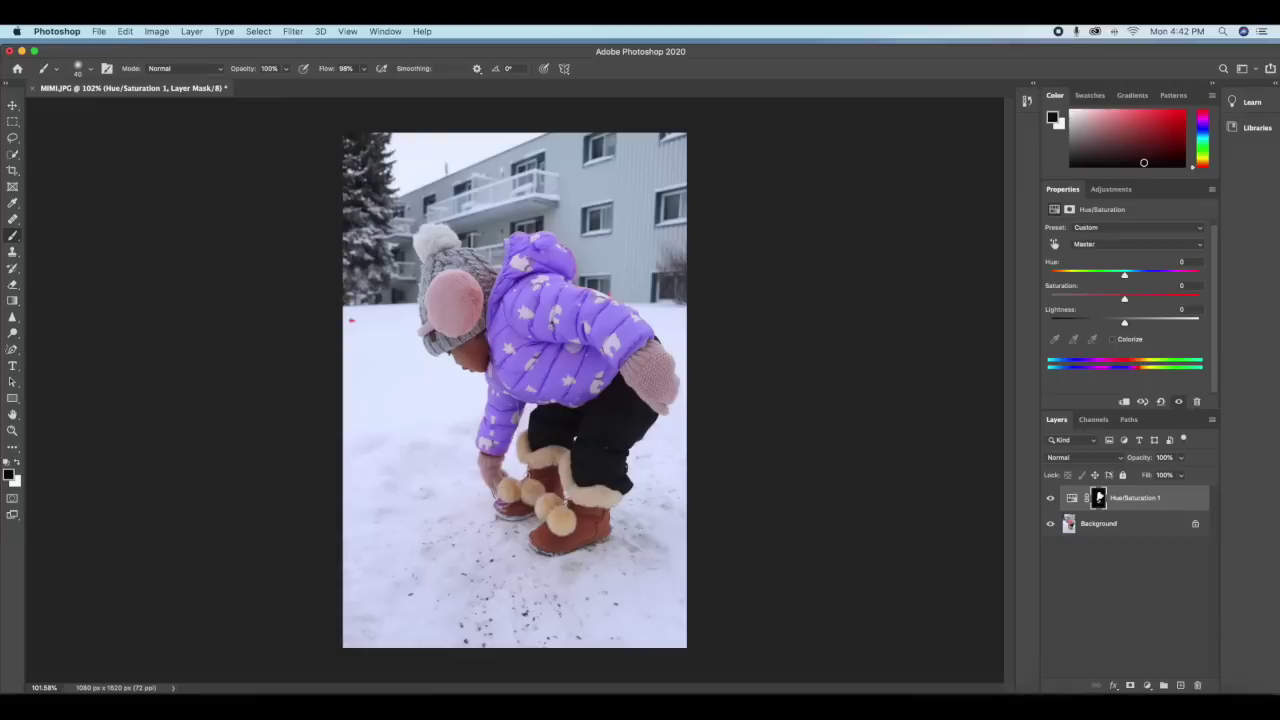
Step: Compare the photo with and without the Hue/Saturation layer, and try a Master hue of -24
left_click(1050, 498)
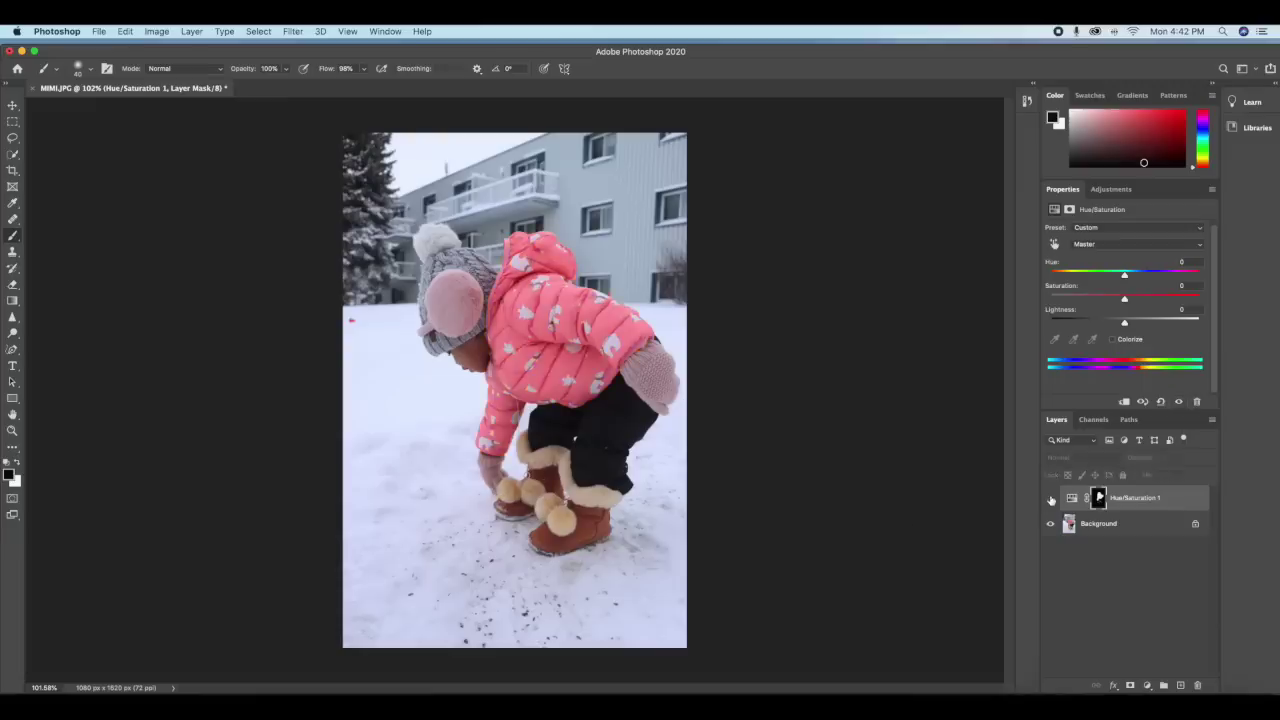
left_click(1050, 498)
left_click(1050, 498)
left_click(1050, 498)
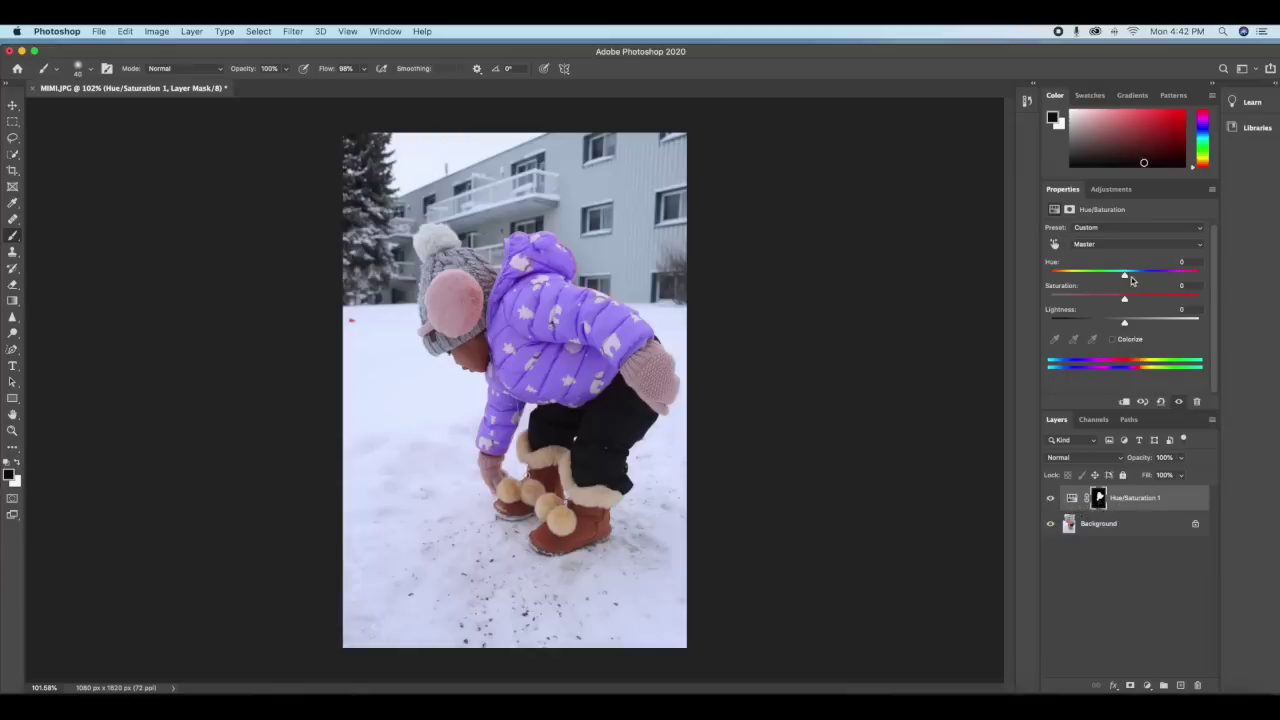
left_click_drag(1126, 277, 1108, 298)
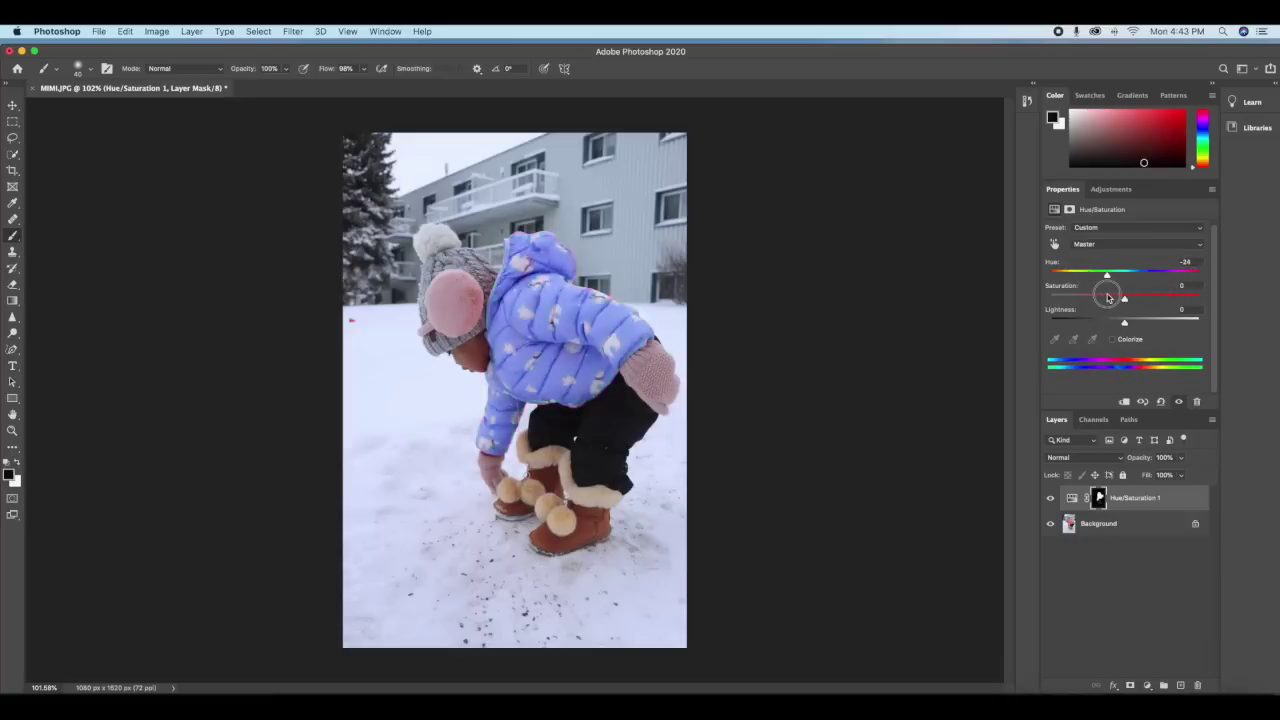
Step: Paint the mask black along the hat's edge beside the jacket collar, and return the brush color to white
key("x")
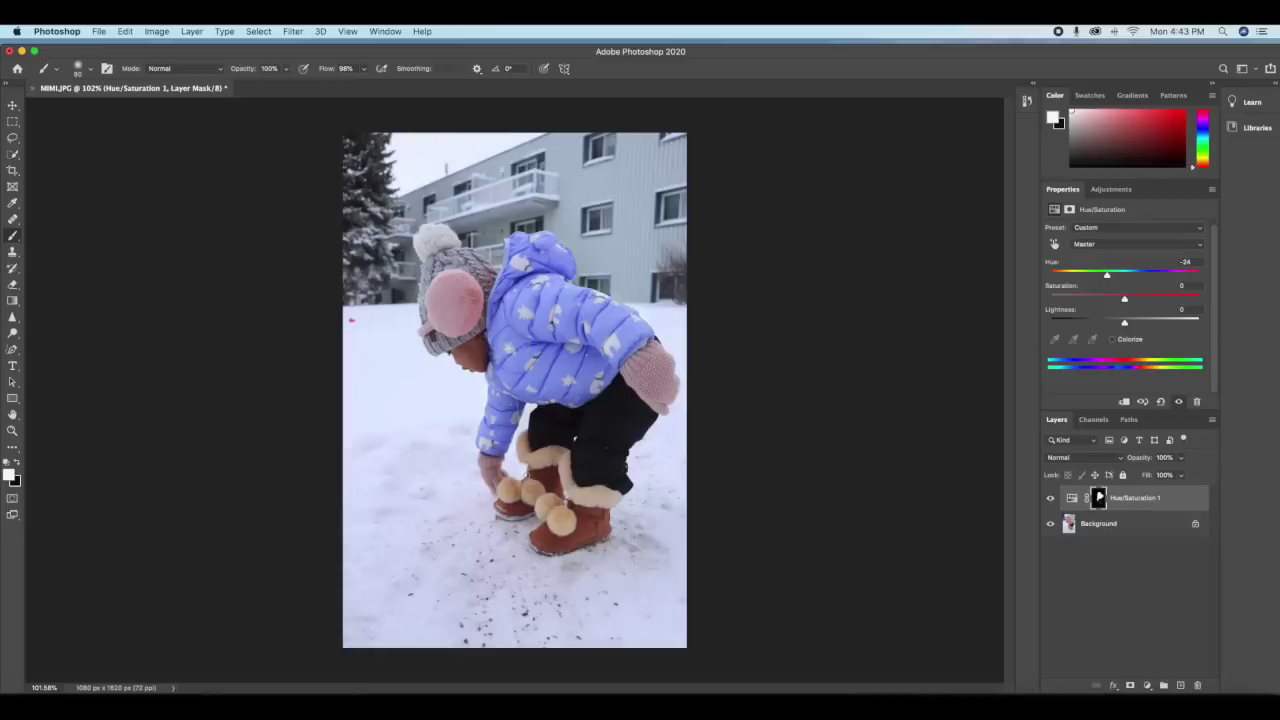
scroll(482, 382, "up", 8)
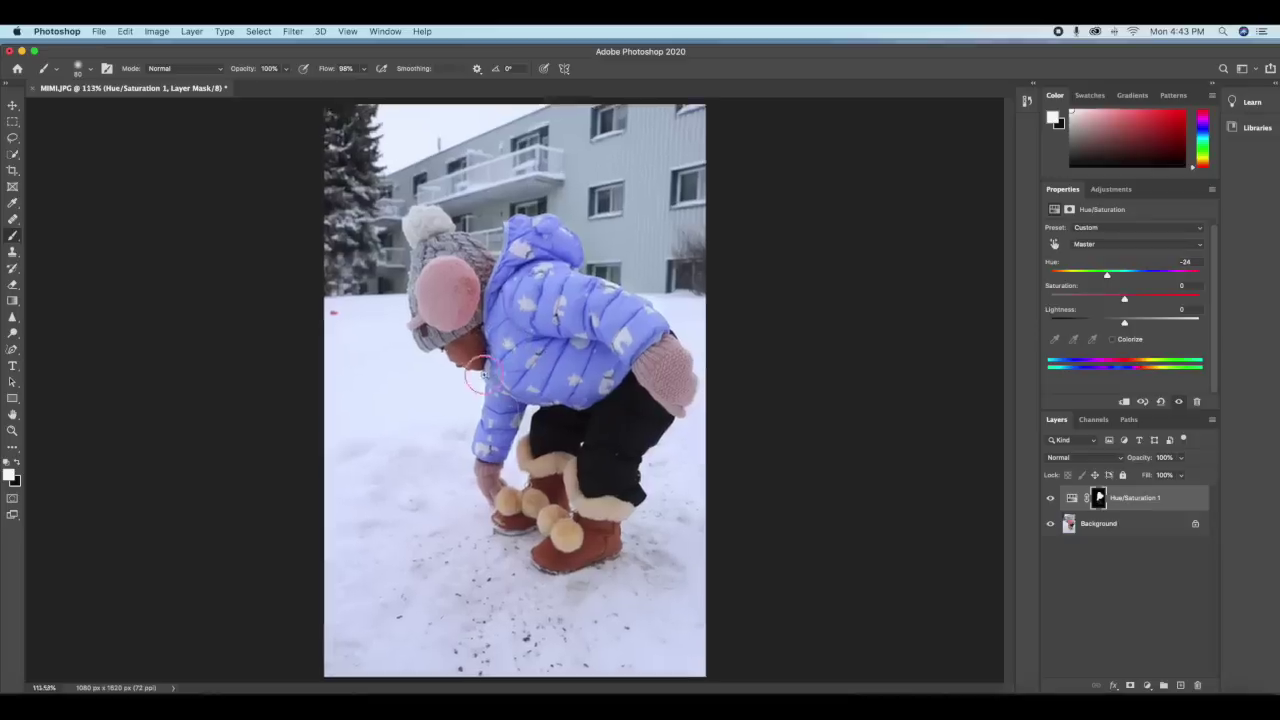
scroll(506, 332, "up", 2)
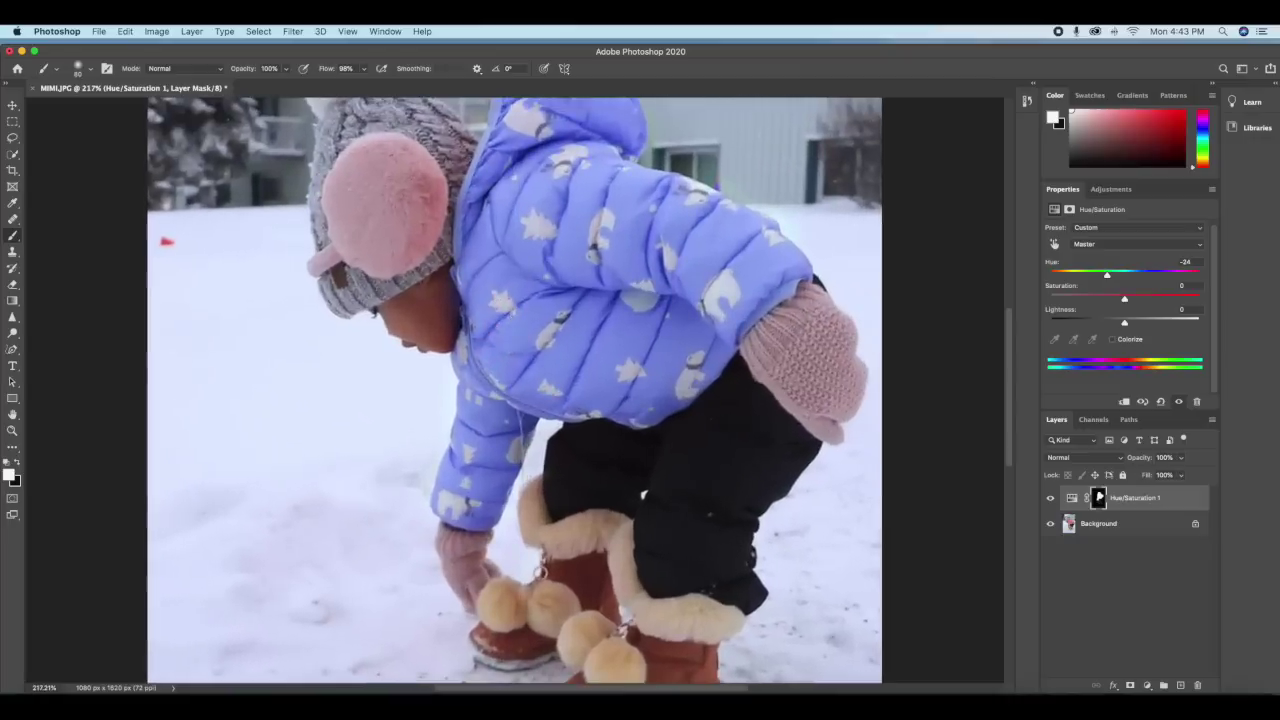
key("x")
mouse_move(443, 295)
left_mouse_down()
mouse_move(440, 320)
mouse_move(445, 305)
mouse_move(495, 302)
mouse_move(484, 316)
mouse_move(462, 306)
mouse_move(470, 320)
mouse_move(458, 322)
mouse_move(450, 285)
mouse_move(455, 300)
left_mouse_up()
key("x")
key("super+0")
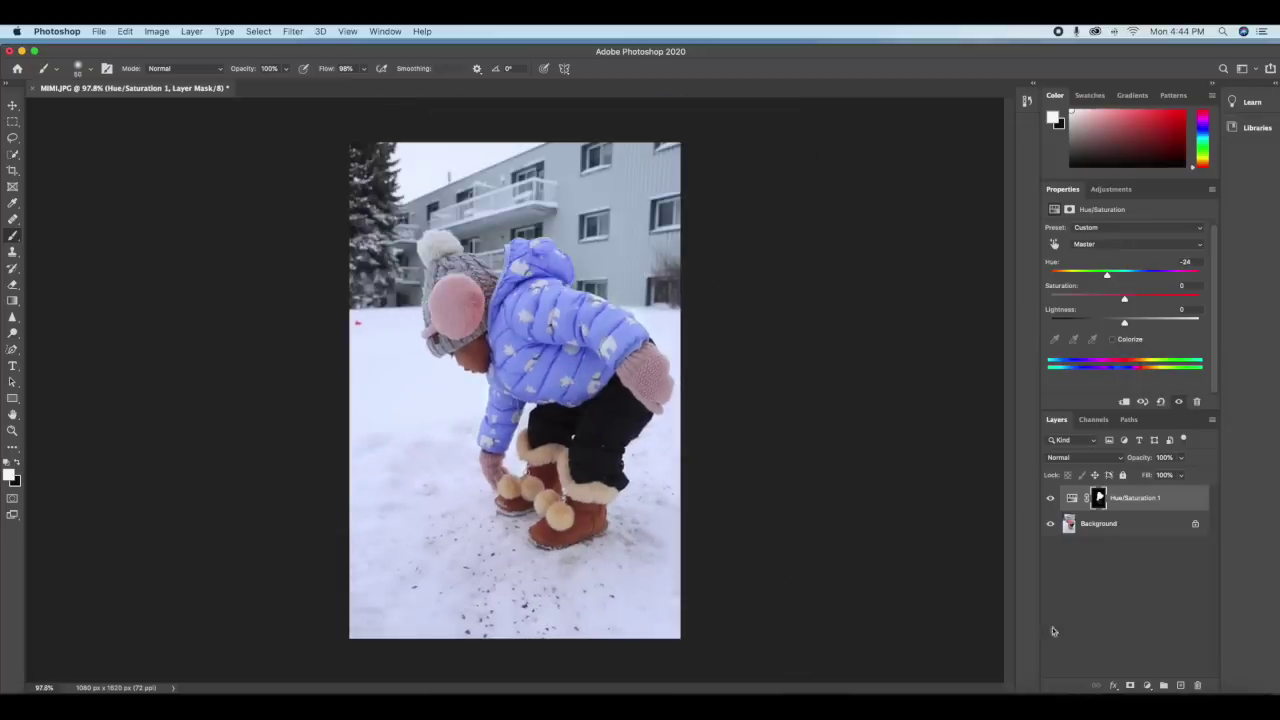
Step: Add a Vibrance adjustment layer and, above it, a Brightness/Contrast adjustment layer with Brightness set to 24
left_click(1147, 685)
left_click(1169, 537)
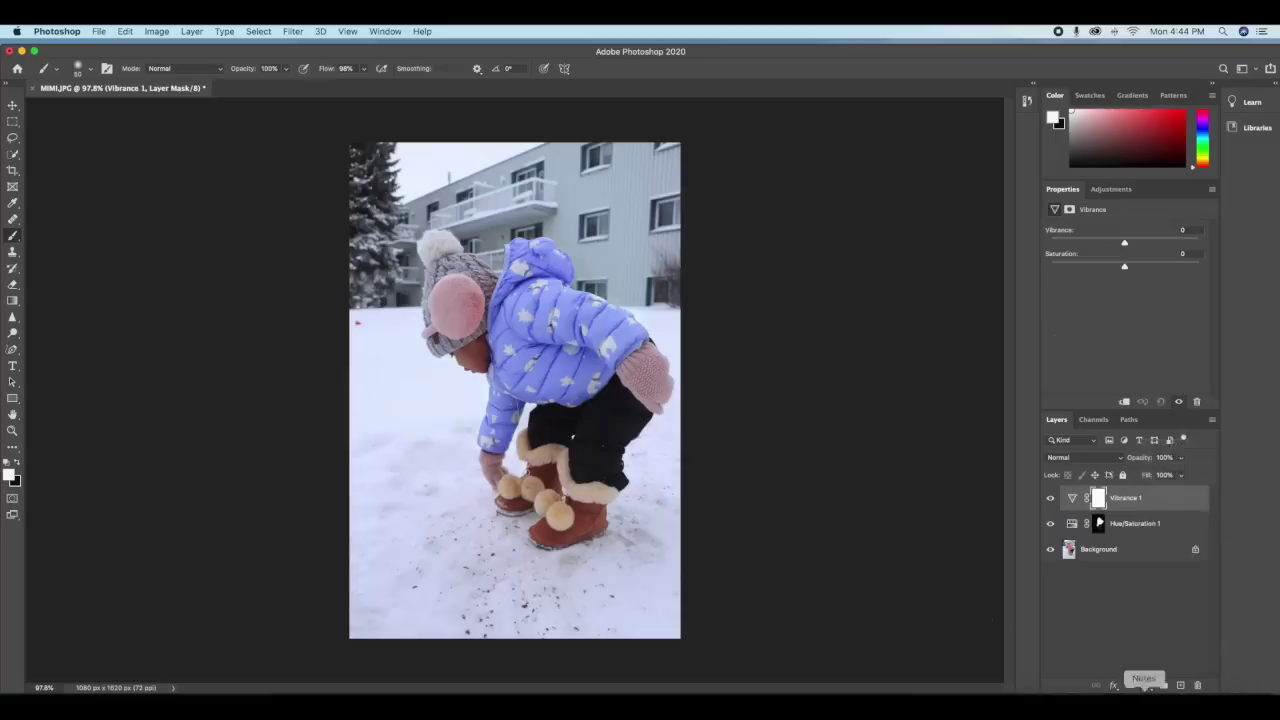
left_click(1147, 685)
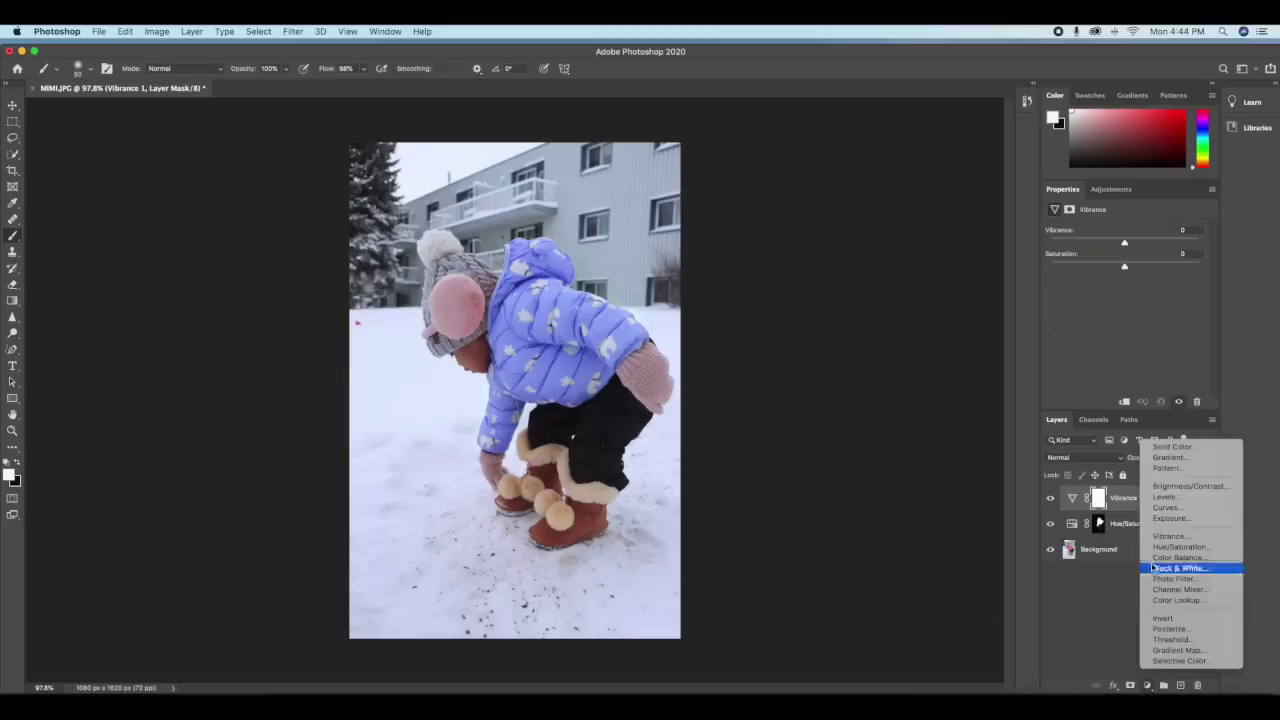
left_click(1190, 486)
left_click_drag(1128, 267, 1139, 269)
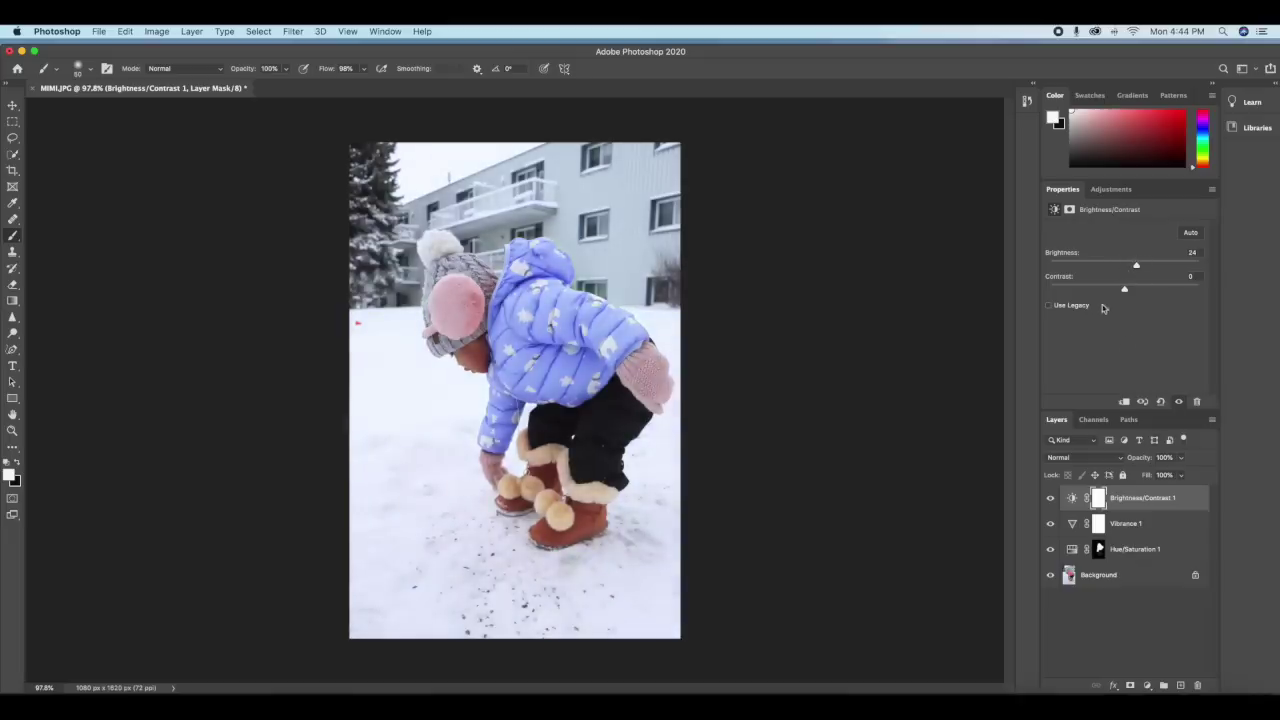
Step: Set the vibrance of the Vibrance adjustment layer to +30
left_click(1150, 524)
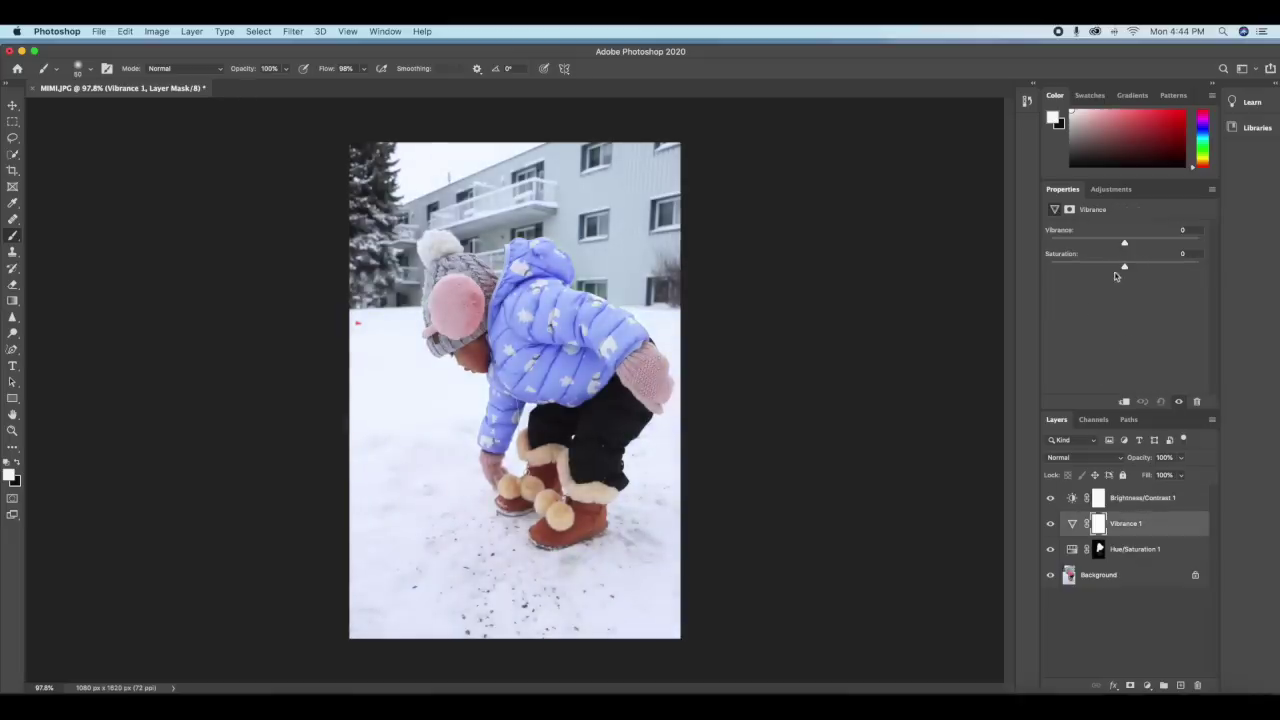
left_click_drag(1124, 245, 1148, 241)
Step: Hide the three adjustment layers and show them again to compare the edit with the original photo
left_click(1050, 499)
left_click(1050, 525)
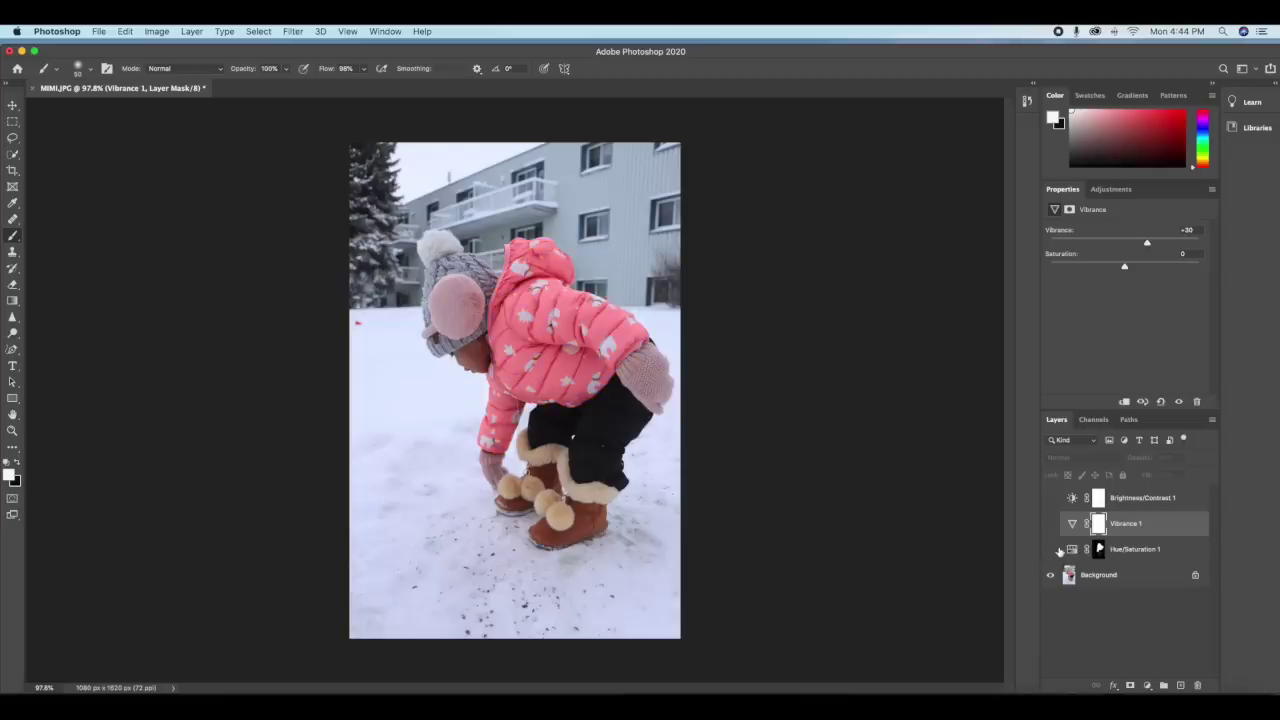
left_click_drag(1056, 553, 1051, 500)
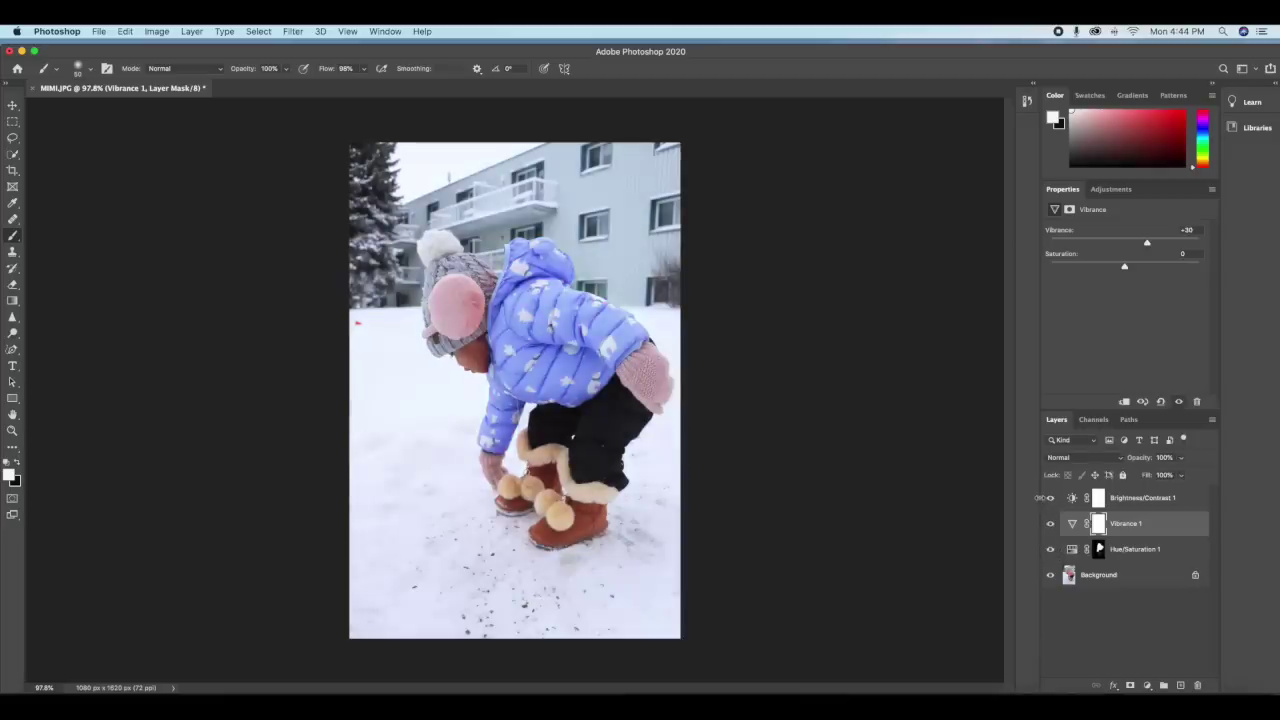
Step: Set the Master hue of the Hue/Saturation layer to +13
left_click(1120, 556)
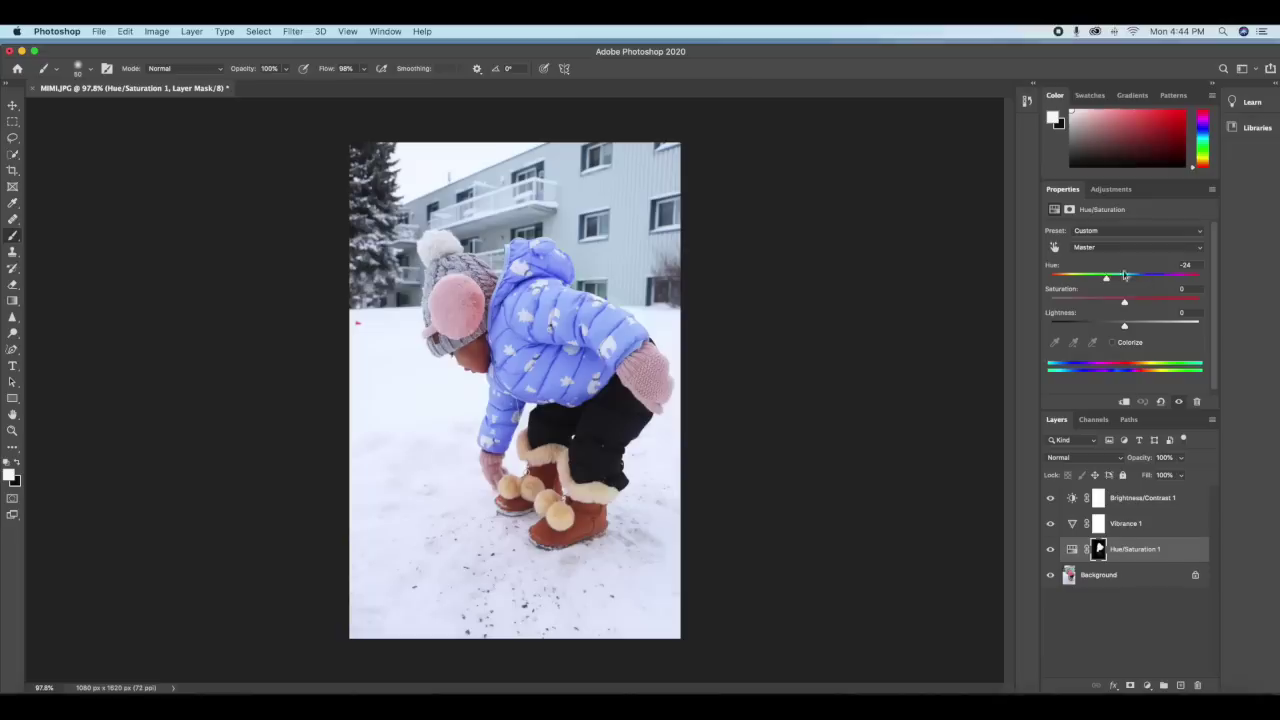
left_click_drag(1104, 277, 1134, 277)
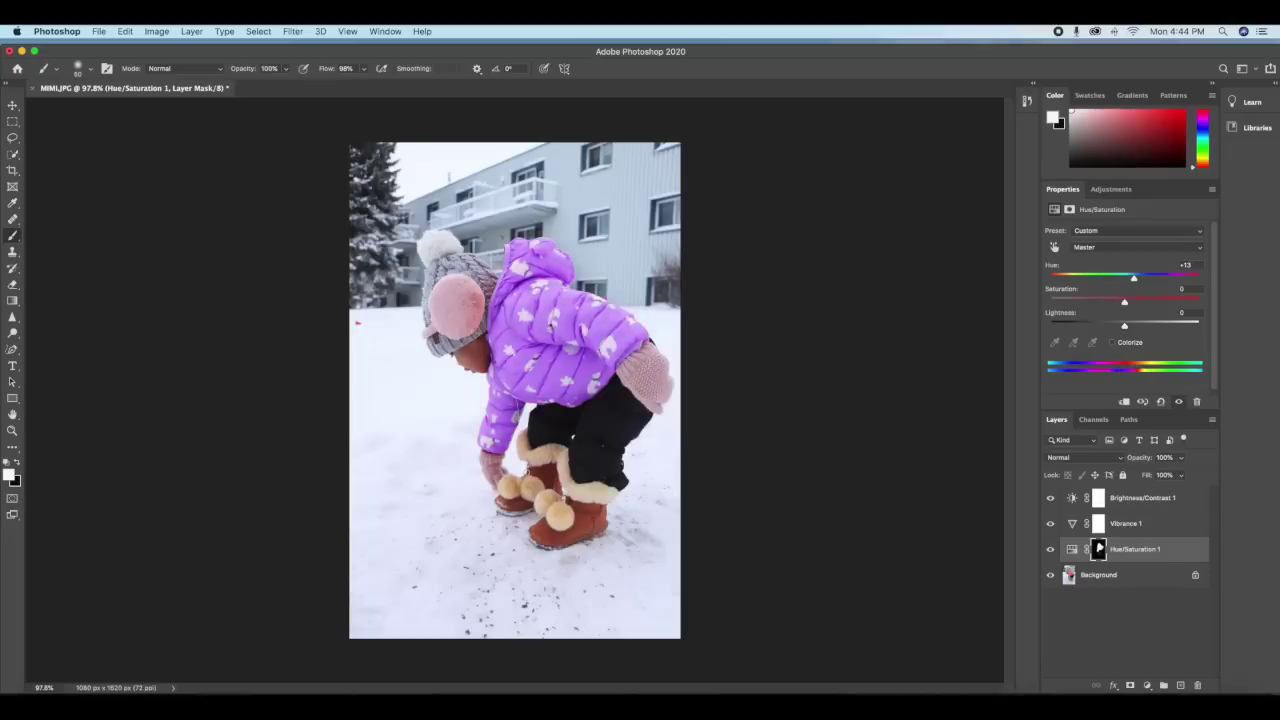
left_click(97, 32)
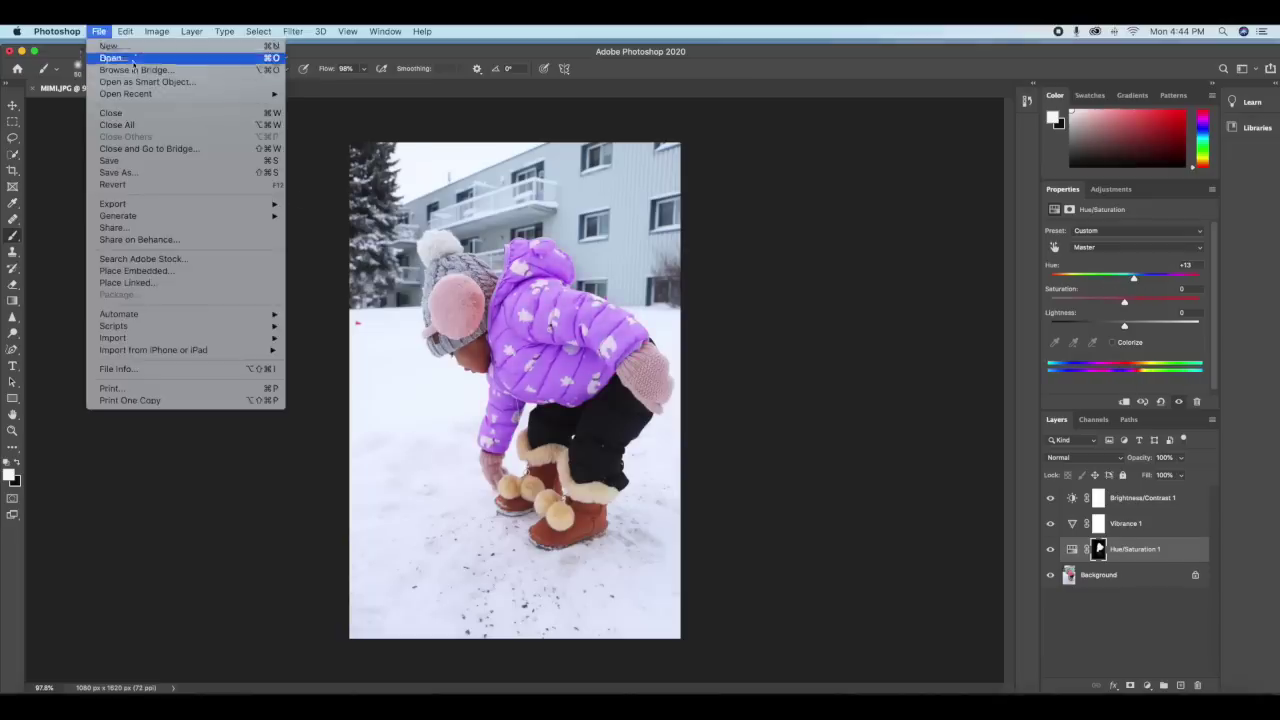
left_click(190, 173)
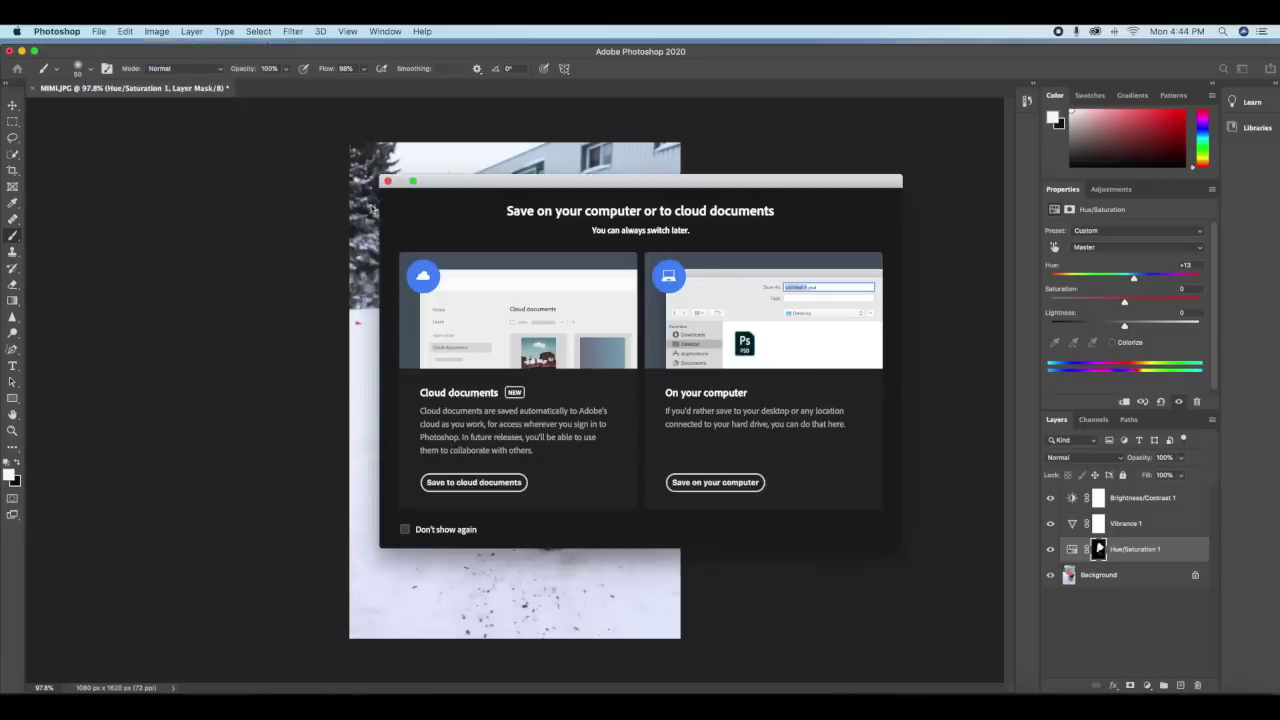
left_click(388, 181)
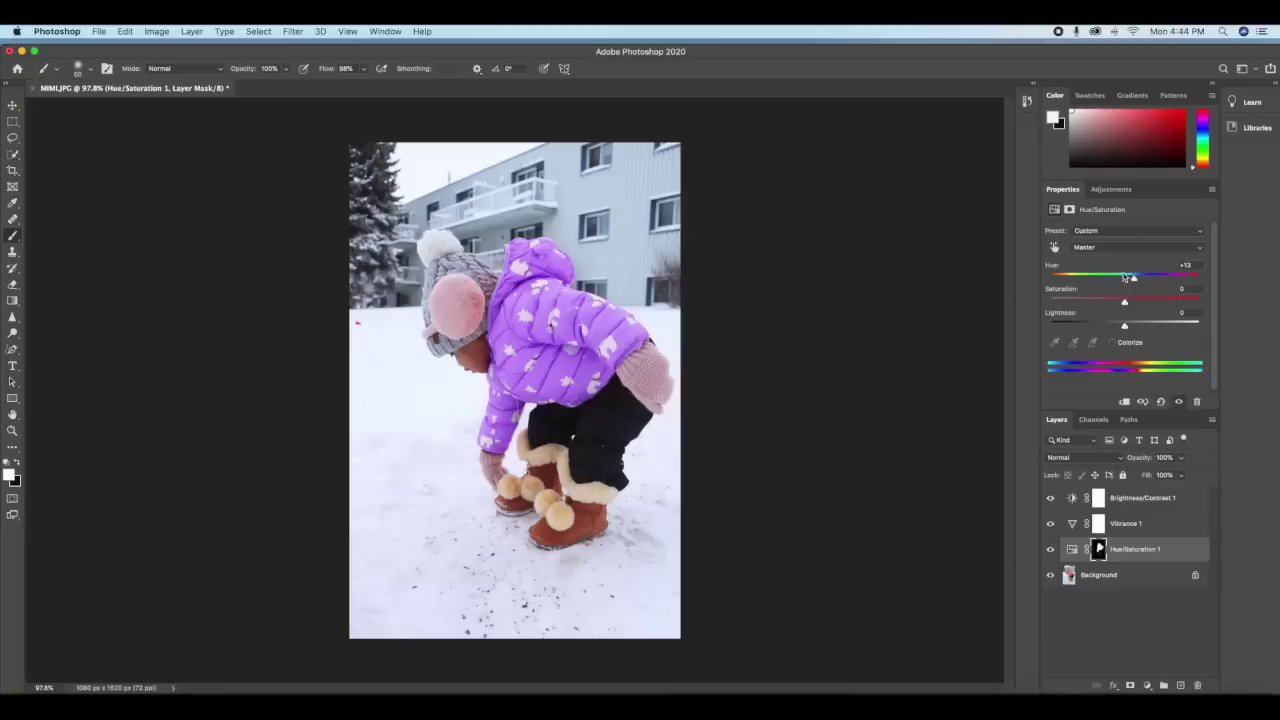
Step: Try other Master hues for the jacket, going from blue through purple at +5 to coral at +118
left_click_drag(1135, 280, 1108, 285)
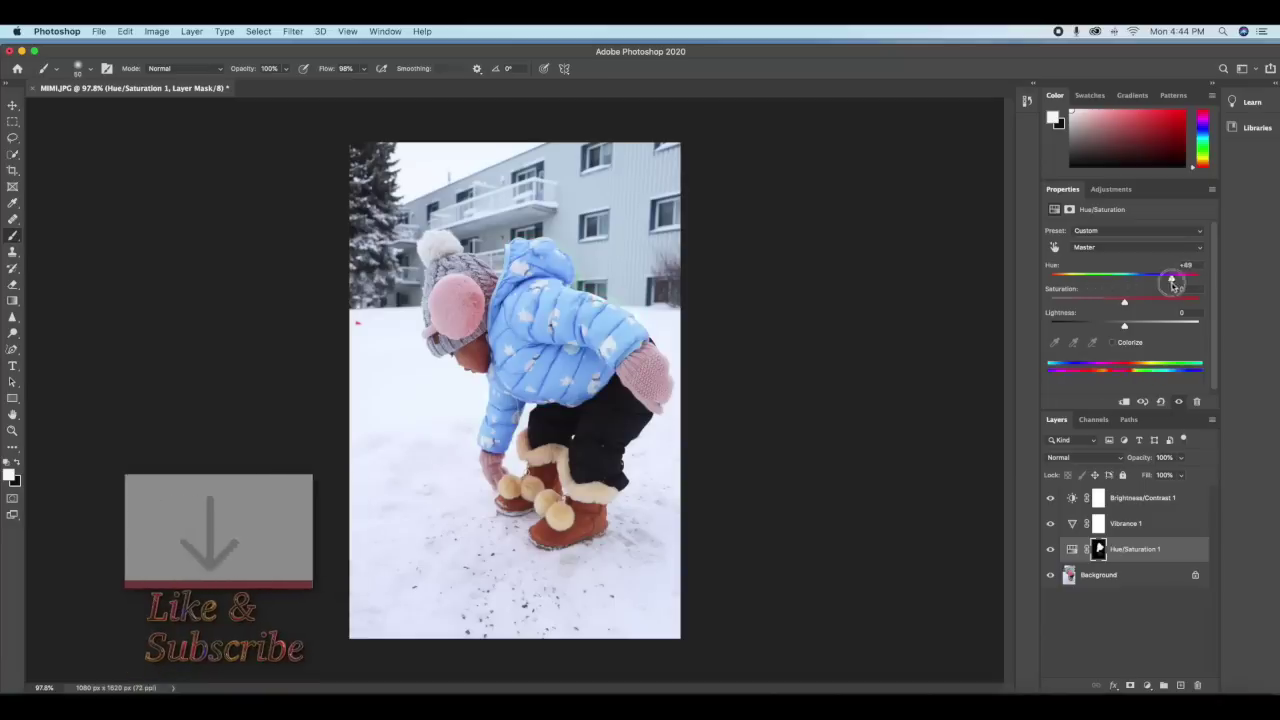
mouse_move(1108, 285)
left_mouse_down()
mouse_move(1150, 276)
mouse_move(1129, 280)
left_mouse_up()
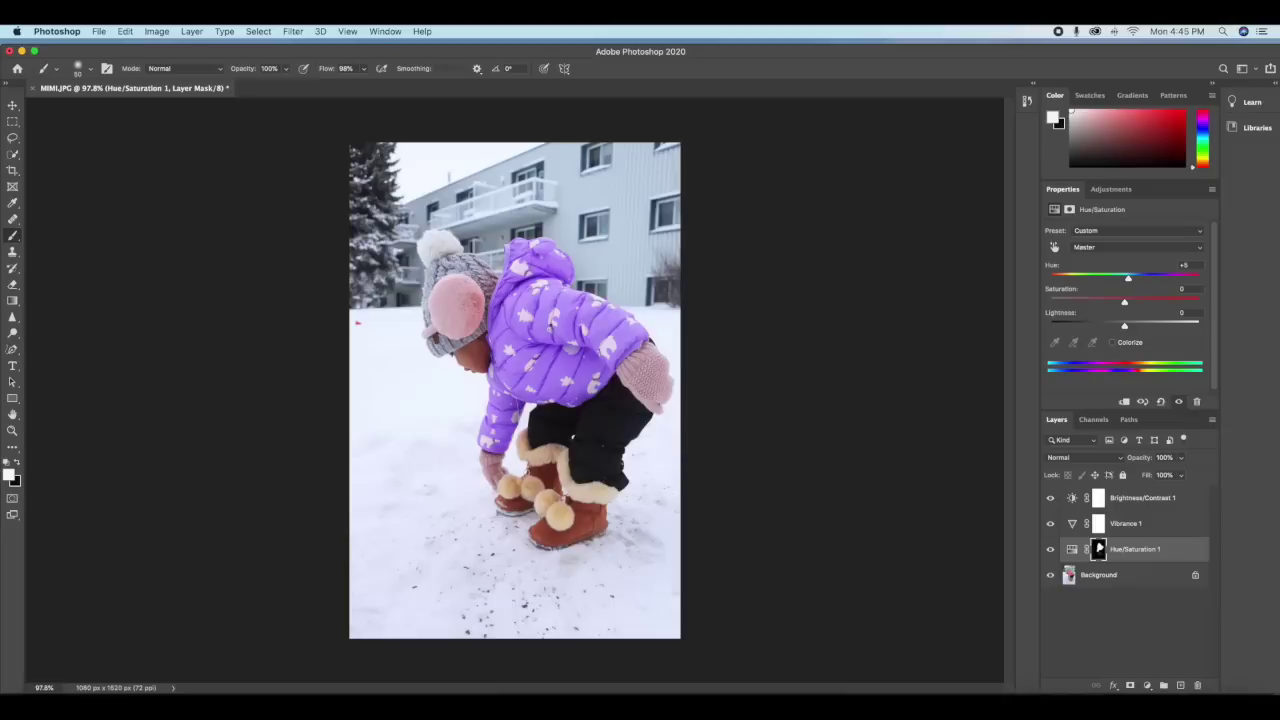
scroll(607, 327, "up", 5)
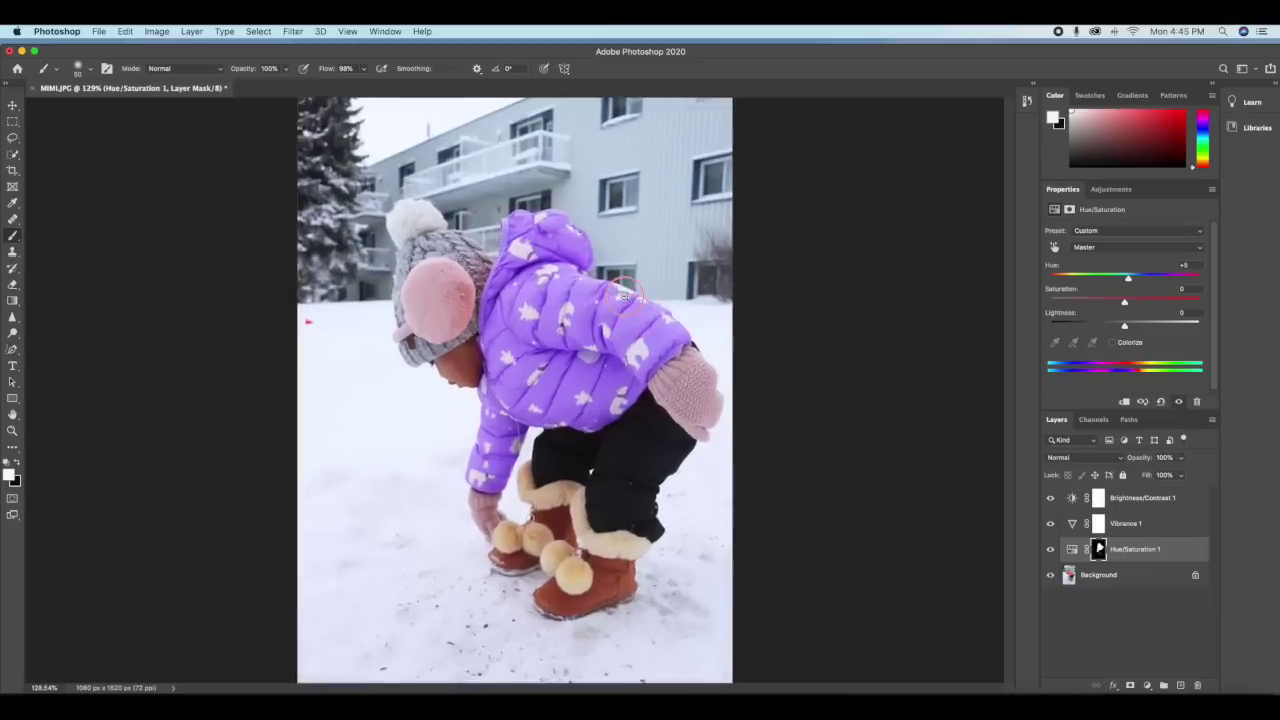
left_click_drag(1130, 284, 1183, 267)
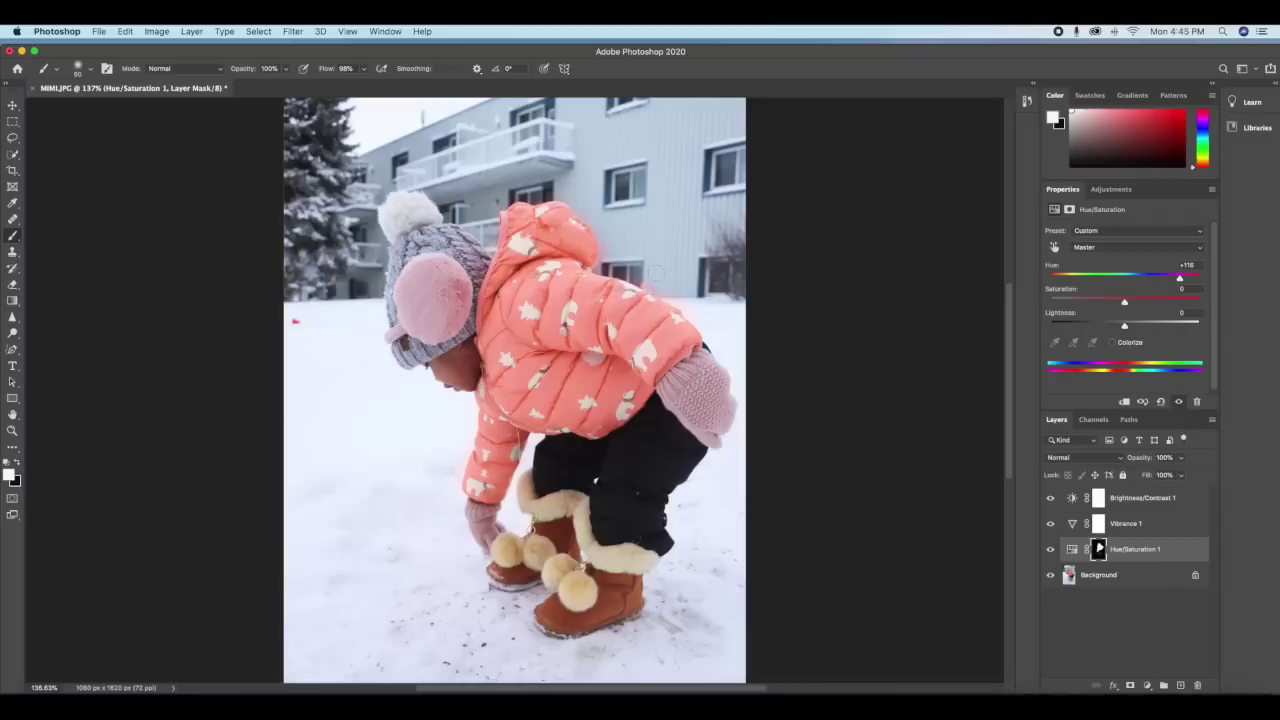
Step: Switch the mask brush to black at size 10 and inspect the jacket's edges up close
key("x")
scroll(608, 266, "up", 3)
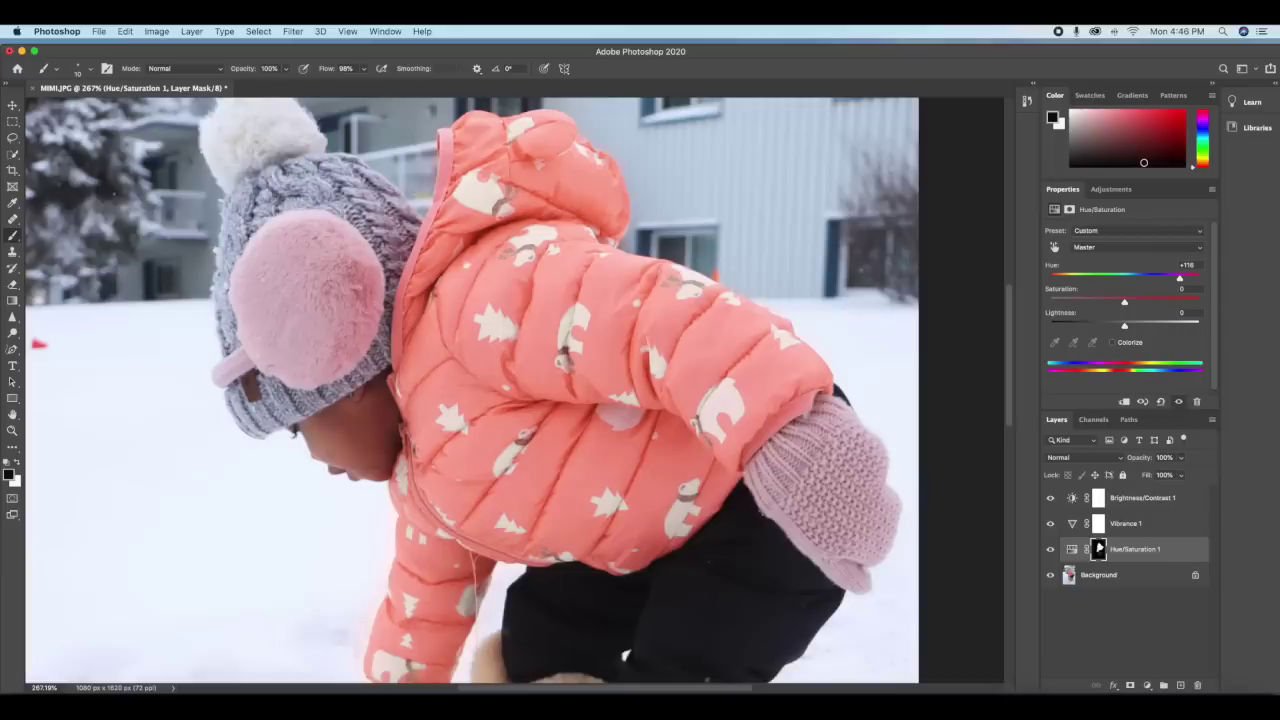
Step: Compare the photo with and without the Hue/Saturation layer, and set its Master hue to -42 for a light blue jacket
scroll(615, 330, "down", 10)
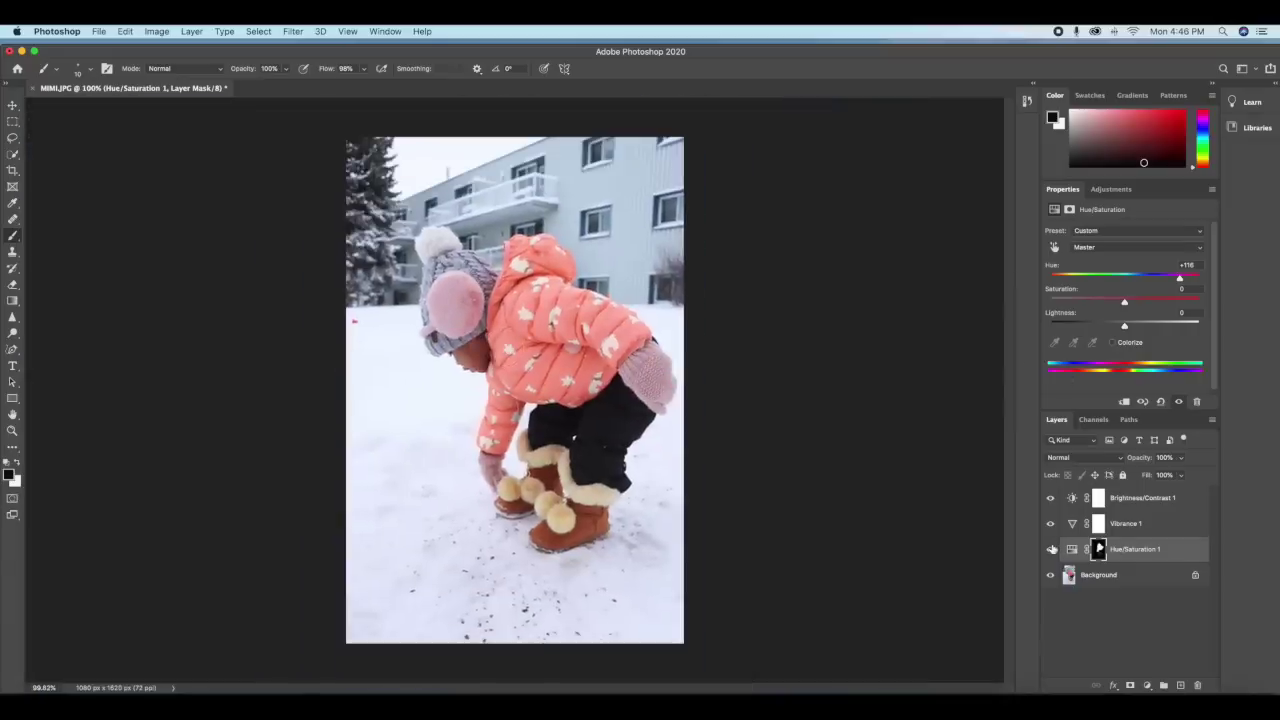
left_click(1051, 549)
left_click(1051, 549)
left_click_drag(1183, 283, 1094, 280)
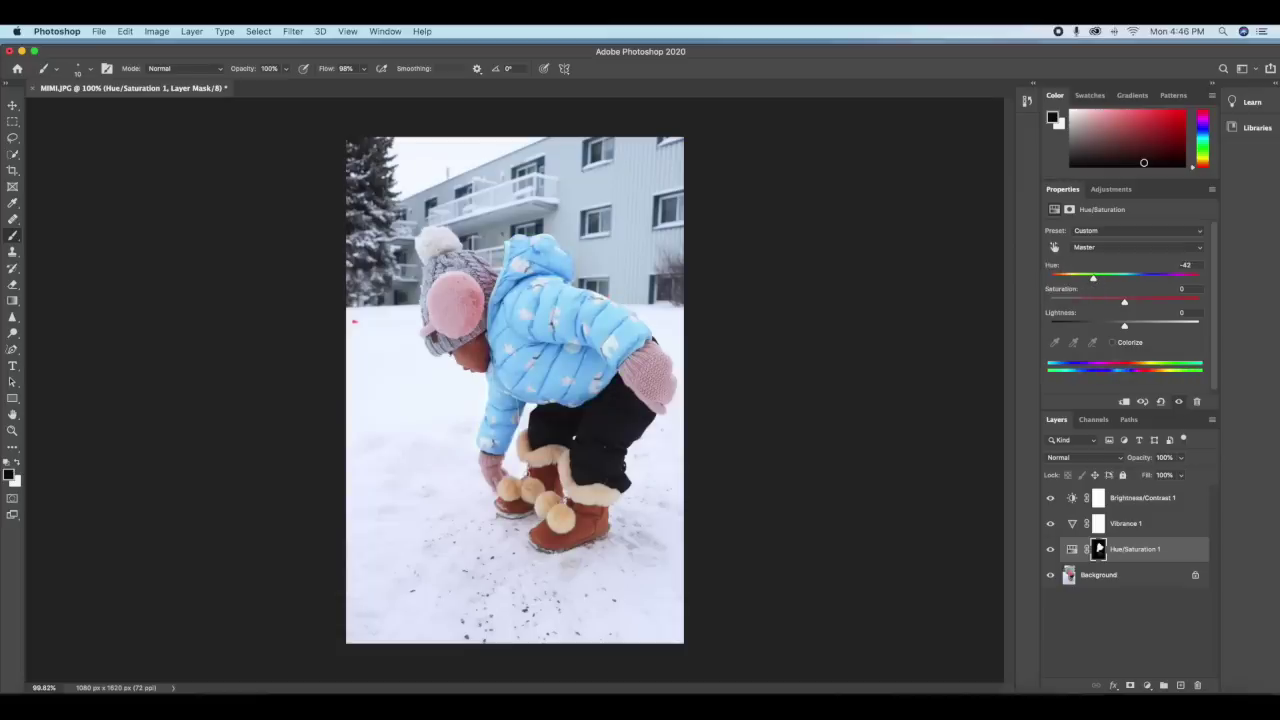
key("bracketright")
key("bracketright")
key("bracketright")
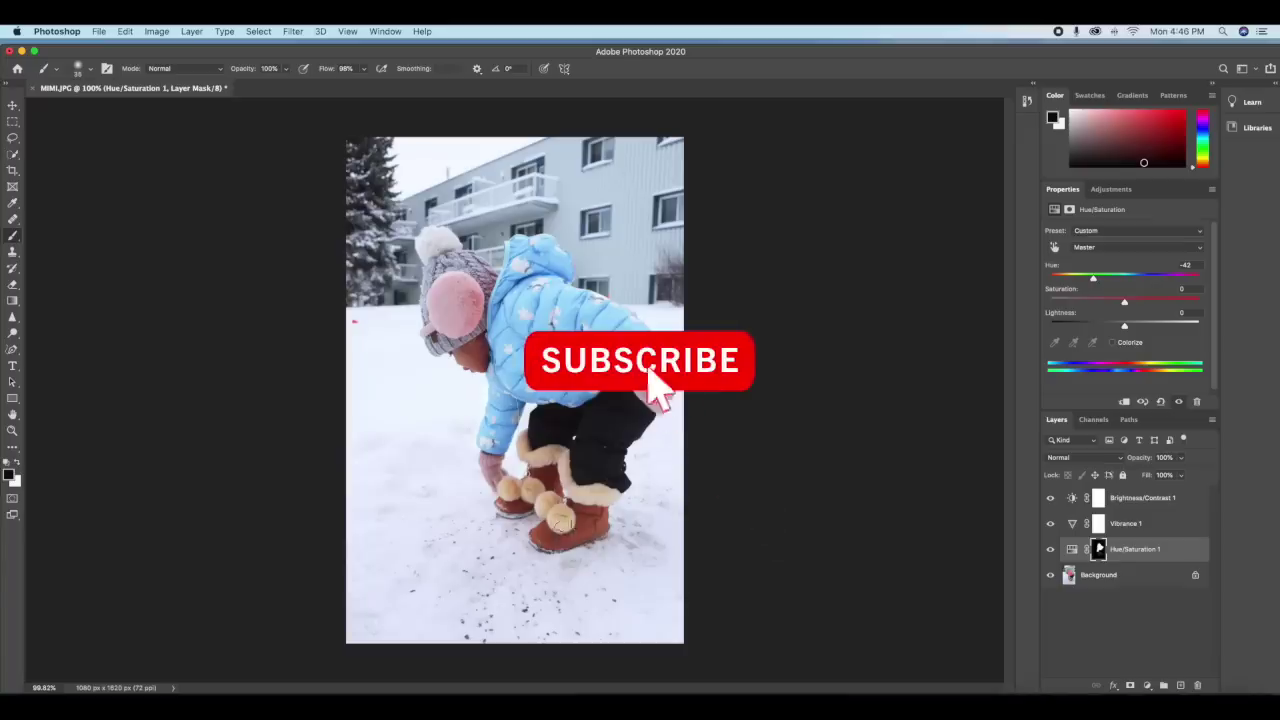